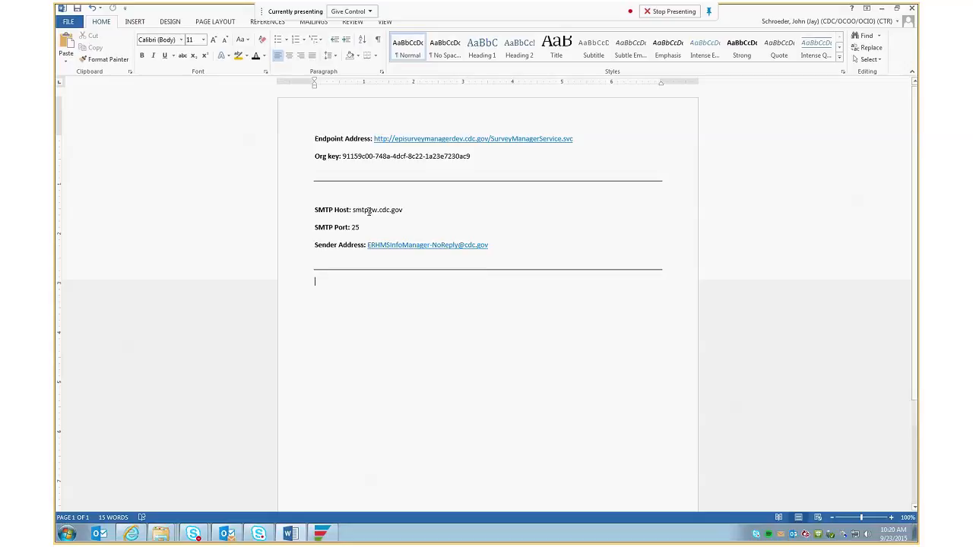
Check the SMTP host smtpgw.cdc.gov in the Word settings notes, then bring ERHMS Info Manager forward
double_click(368, 211)
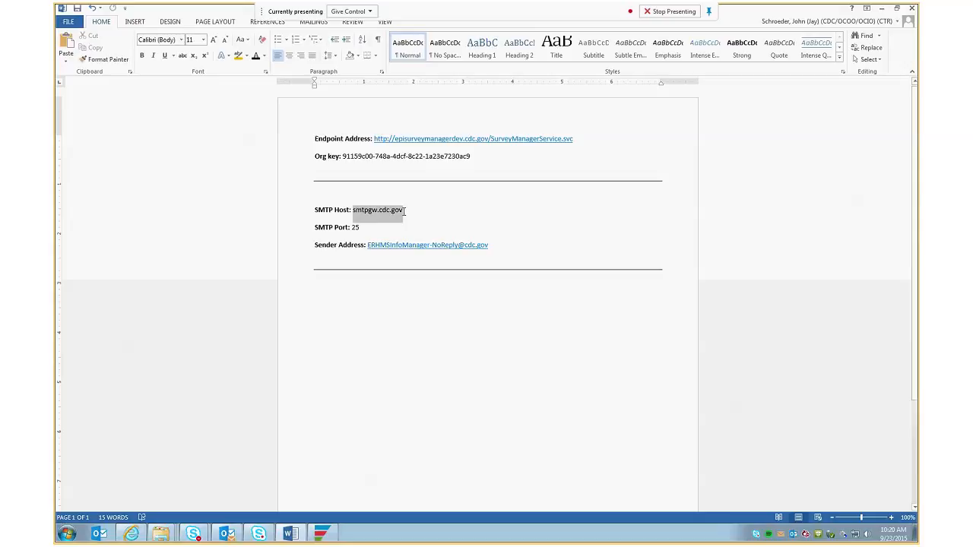
click(357, 228)
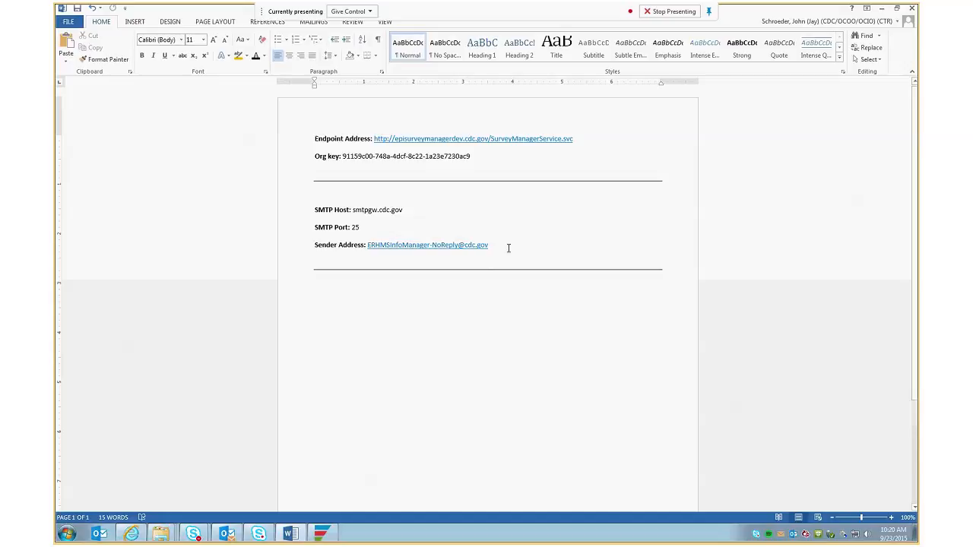
click(327, 535)
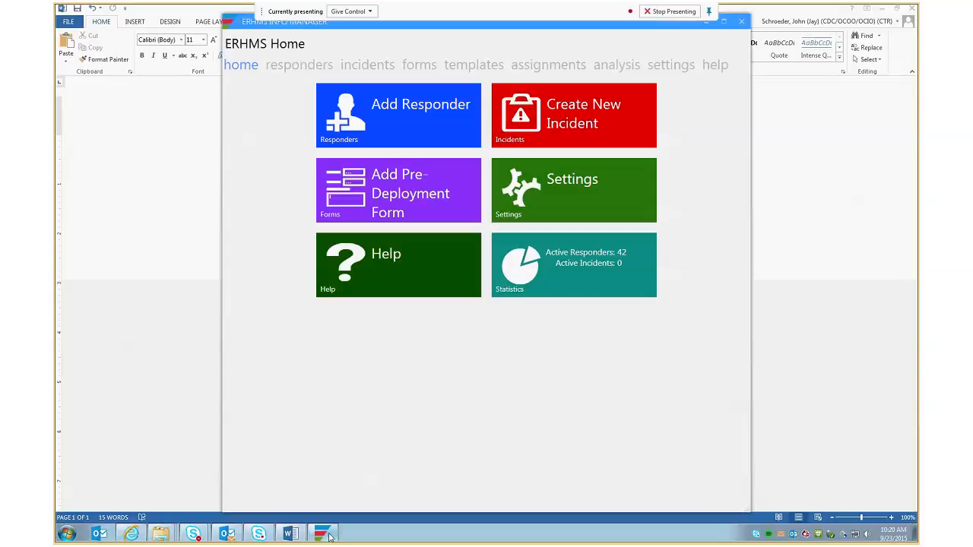
On the forms page, select the Responders form and choose Publish to web
drag(455, 29, 436, 34)
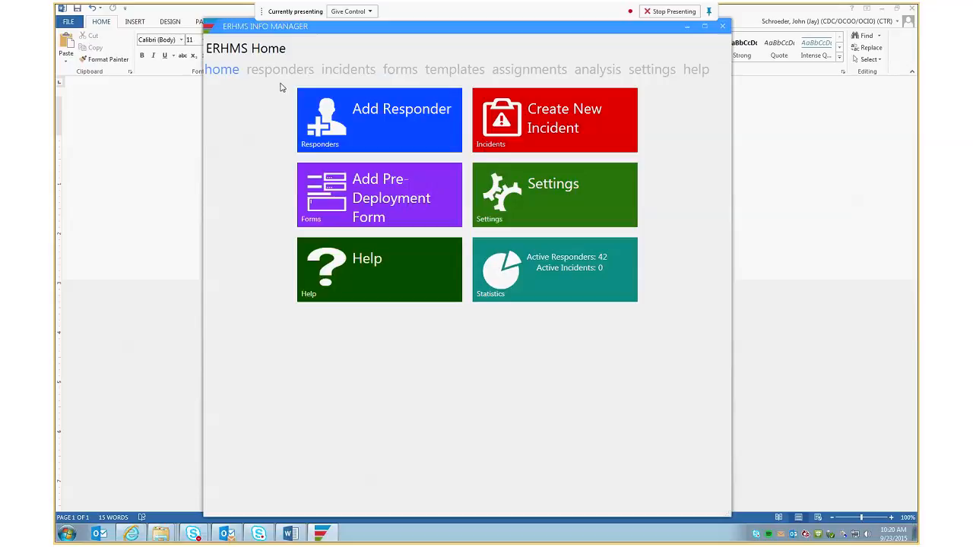
click(395, 72)
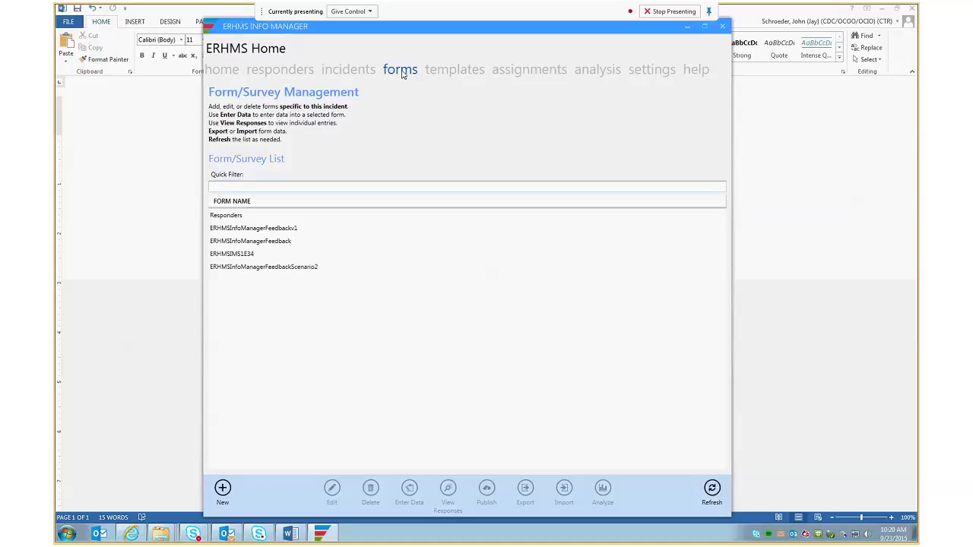
click(257, 215)
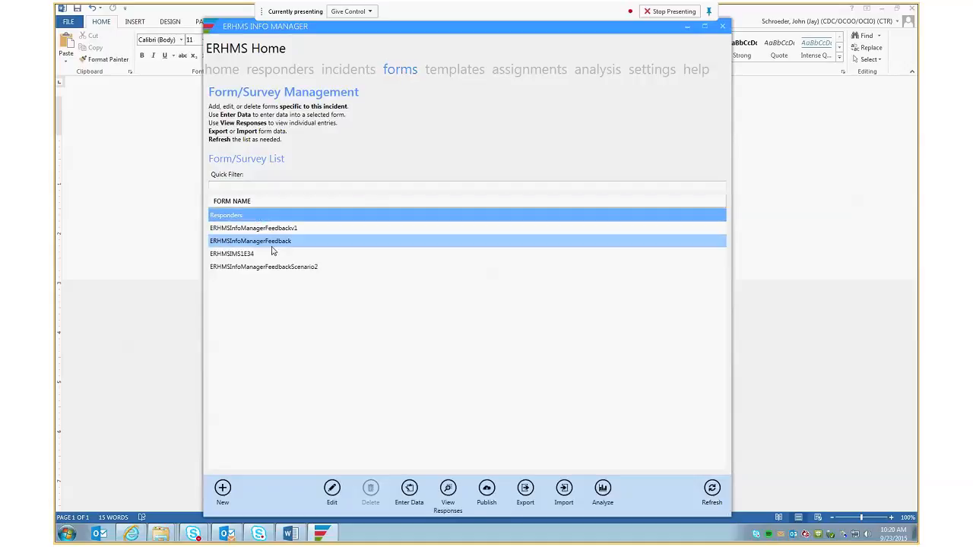
click(486, 493)
click(519, 466)
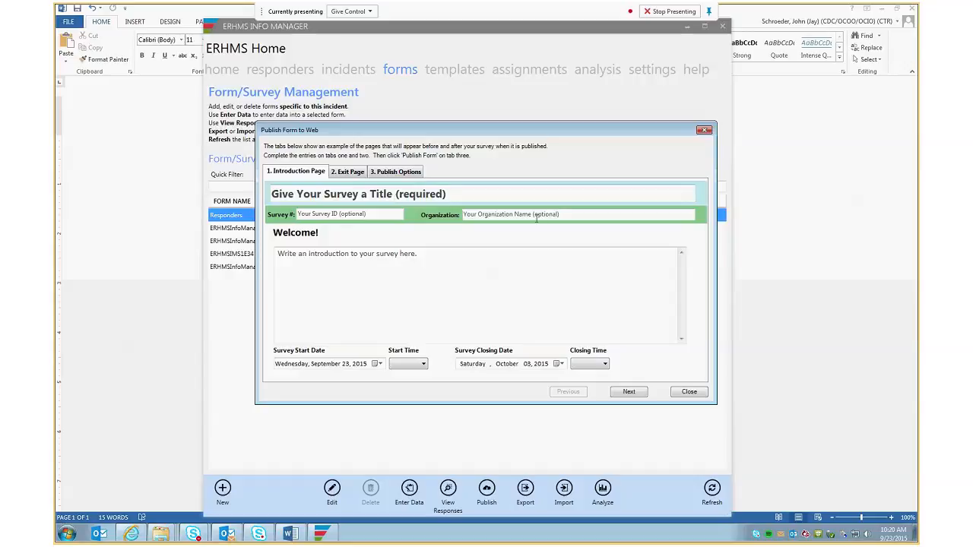
Enter 'Test Survey' as the web survey title
click(419, 193)
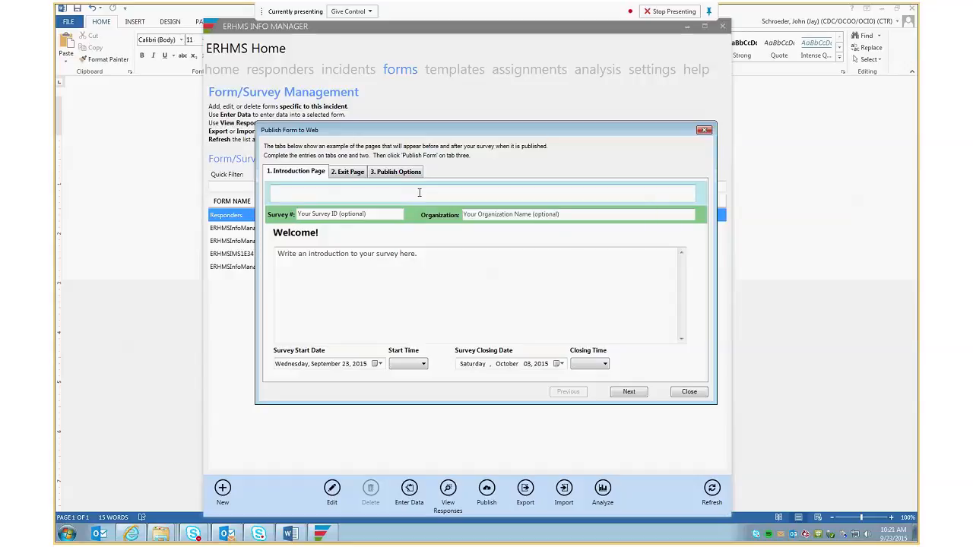
text(Test Survey)
click(334, 215)
click(479, 214)
Add the introduction 'Please complete this survey' and continue to the Exit Page
click(398, 259)
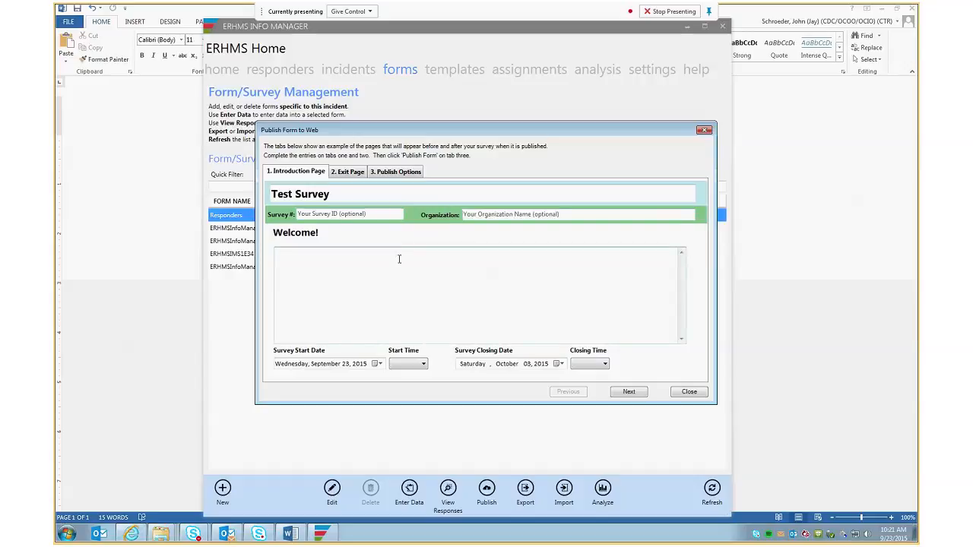
text(Please complete this survey)
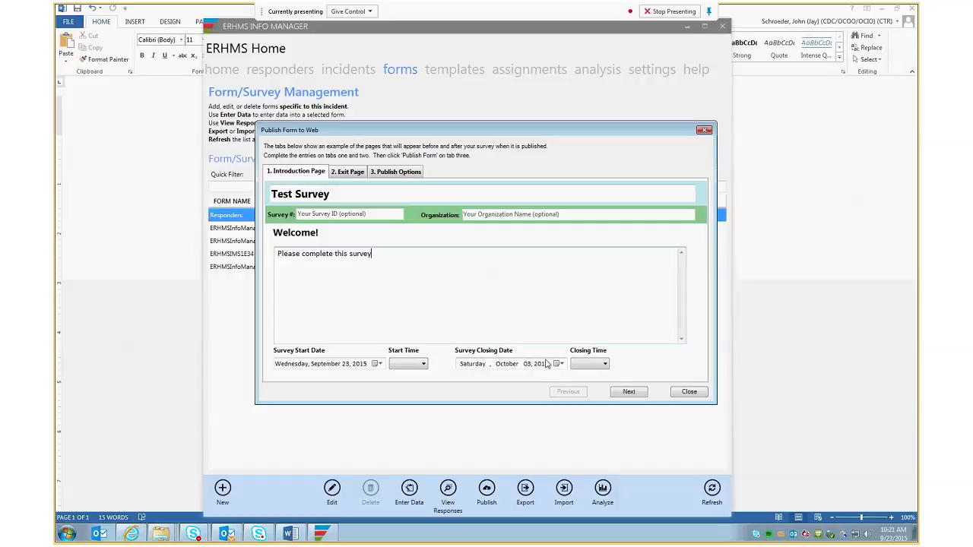
click(637, 392)
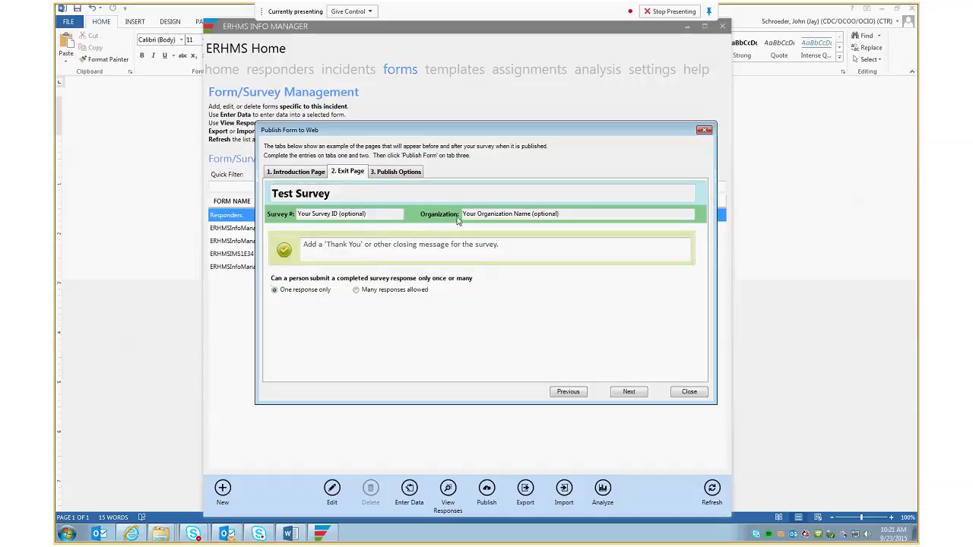
Set exit message 'Thank you for completing this survey!', allow many responses, then continue to Publish Options
click(420, 245)
text(Tha)
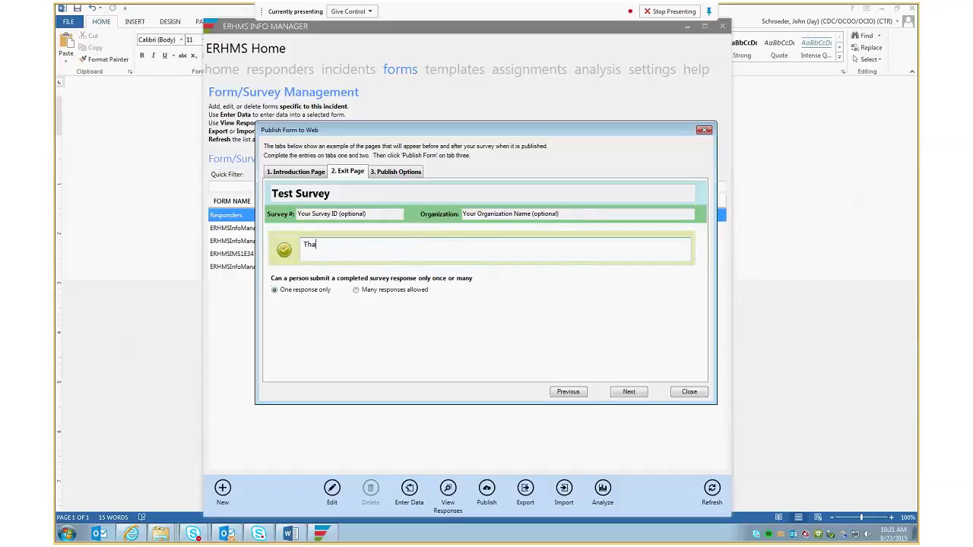
text(nk you for completing this survey)
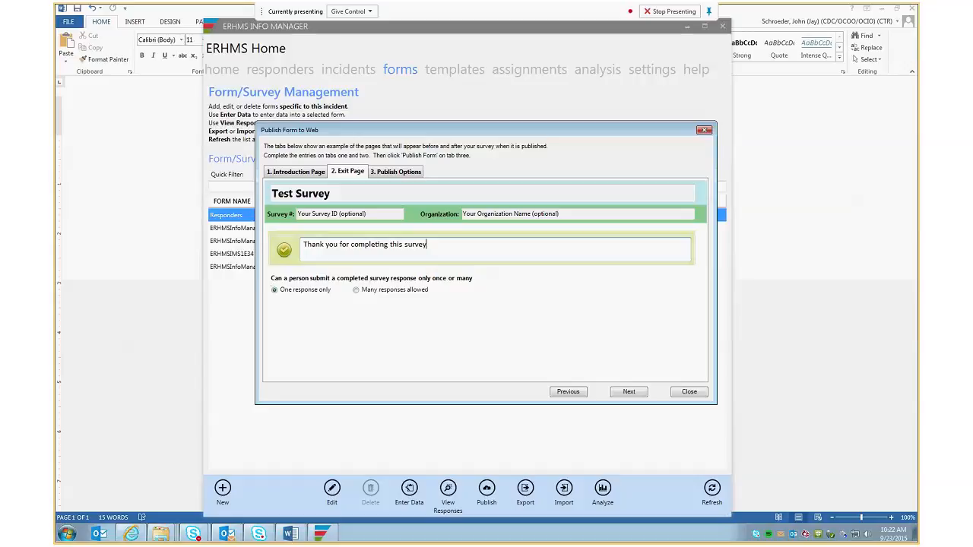
text(!)
click(356, 290)
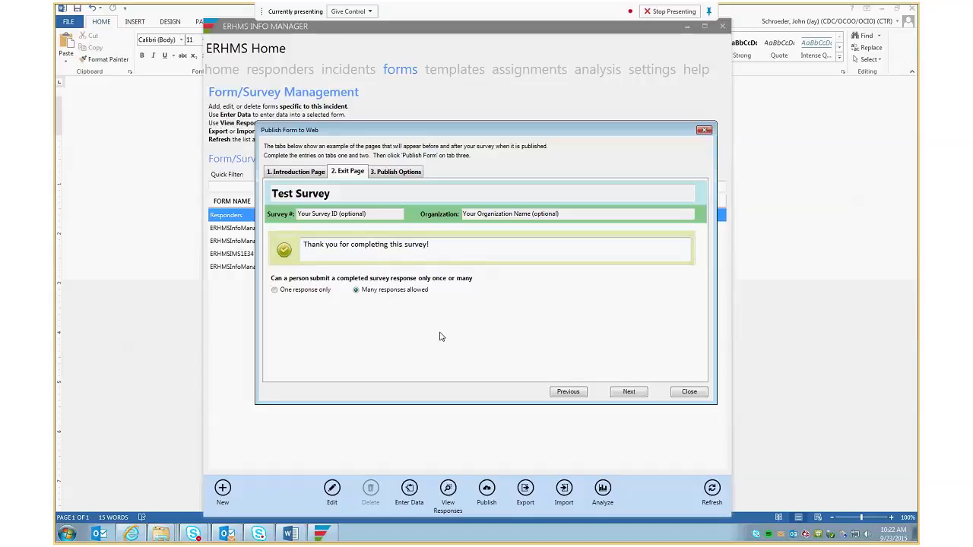
click(629, 393)
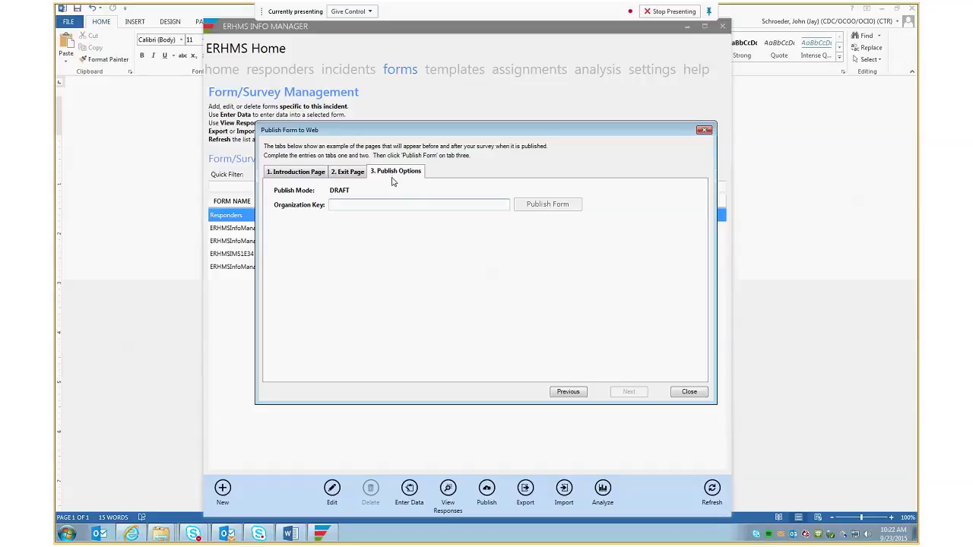
Copy the org key from the Word notes into the Organization Key field
click(161, 282)
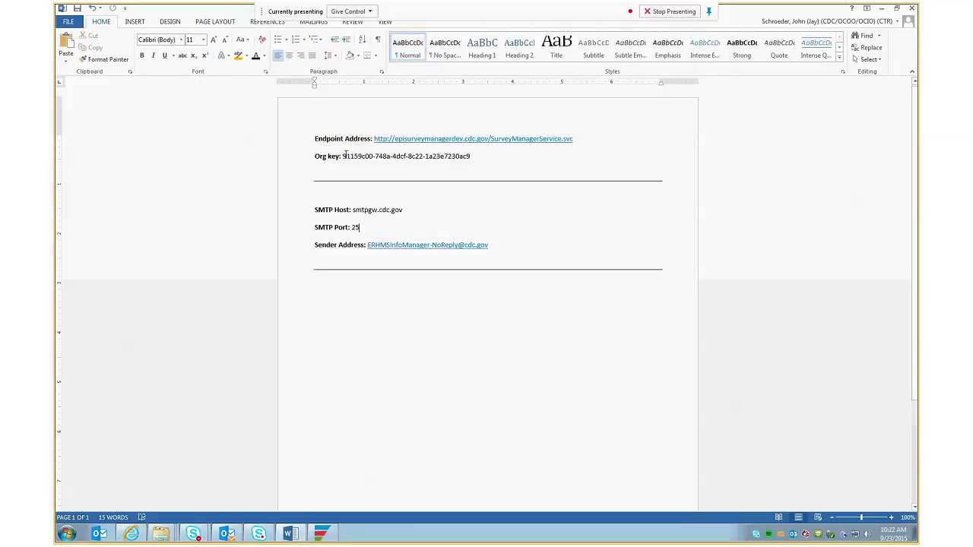
drag(343, 156, 455, 158)
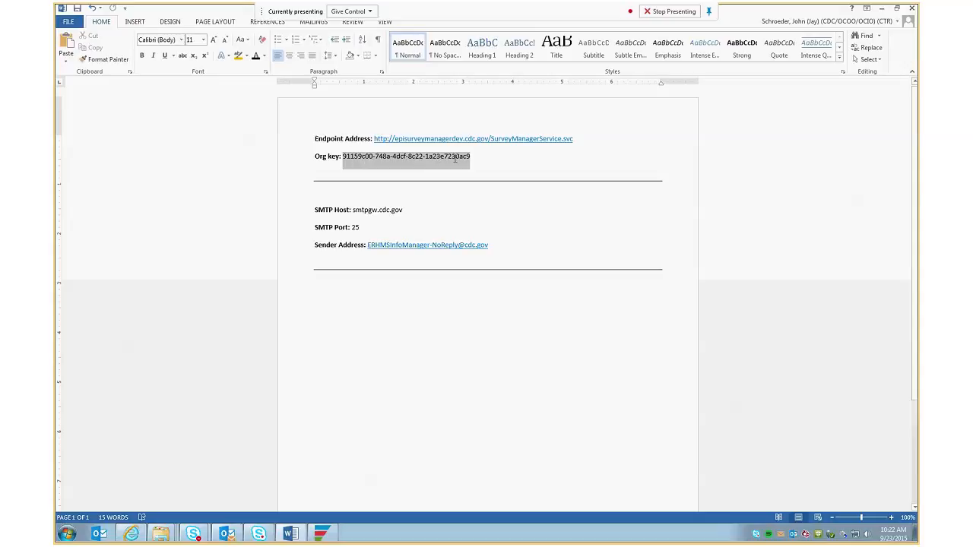
key(ctrl+c)
key(alt+Tab)
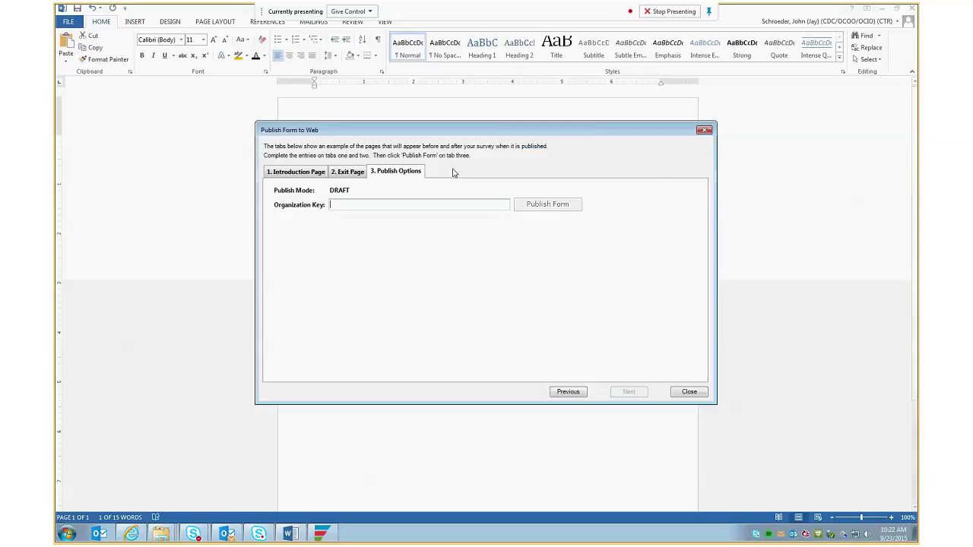
click(431, 204)
key(ctrl+v)
key(alt+Tab)
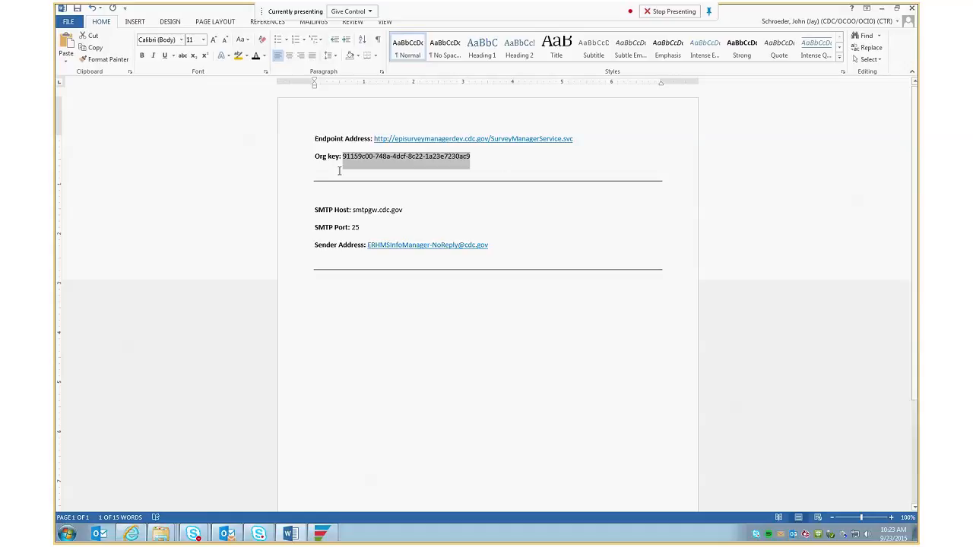
key(alt+Tab)
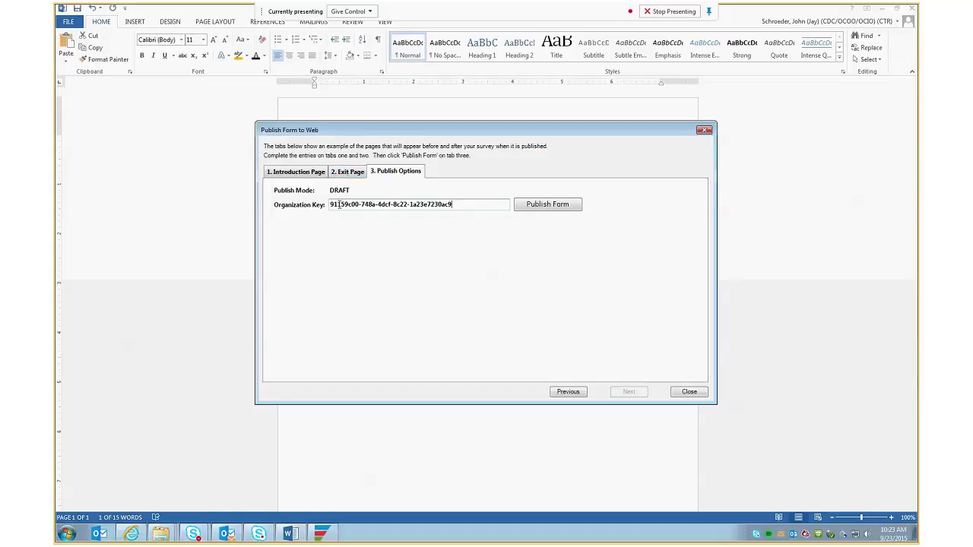
Publish Test Survey to the web and copy its URL, survey key and security token
click(555, 206)
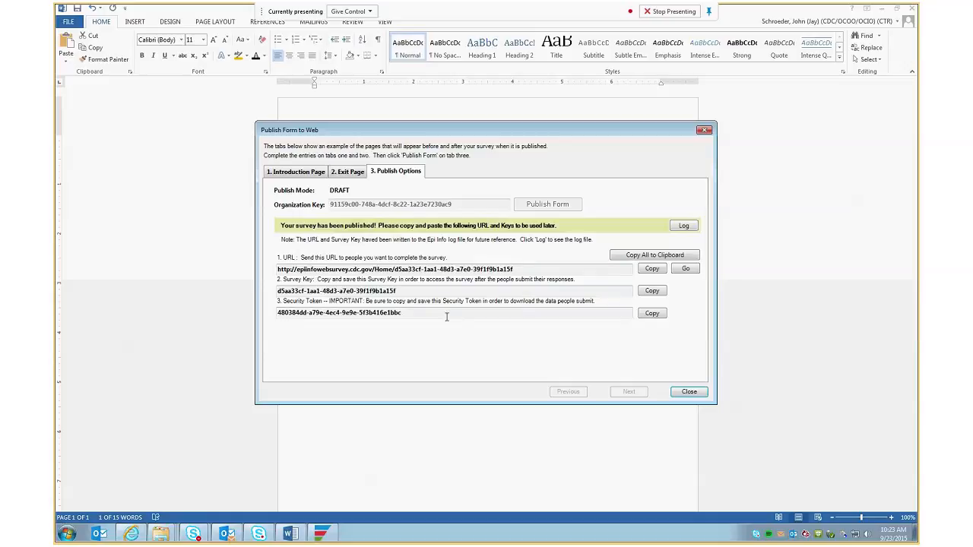
click(634, 260)
click(530, 476)
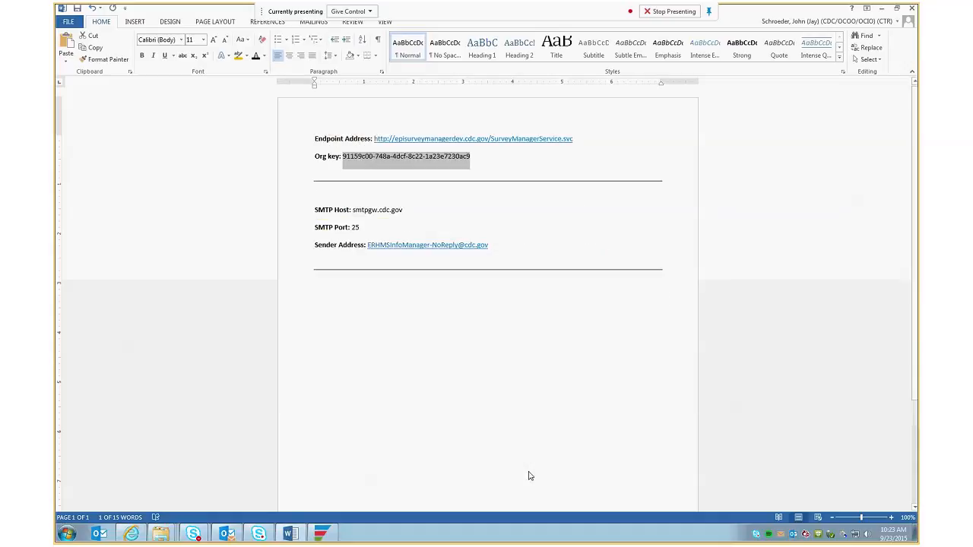
Paste the survey name, URL, key and token into the Word notes, then close the publish dialog
click(507, 339)
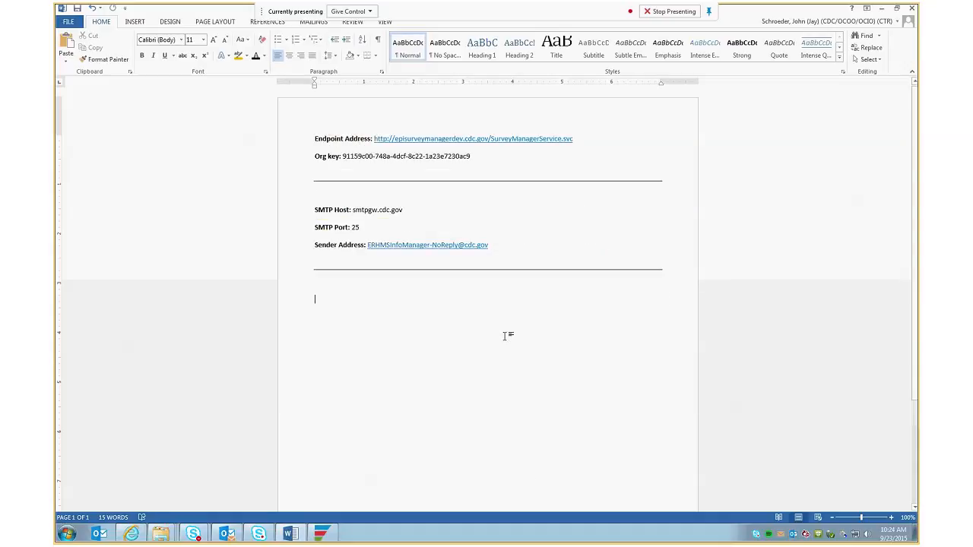
key(ctrl+v)
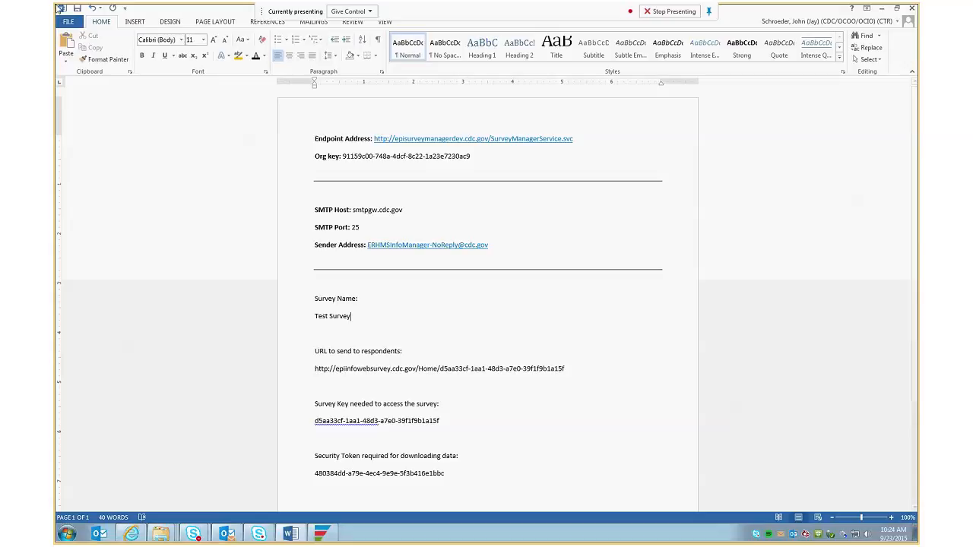
key(alt+Tab)
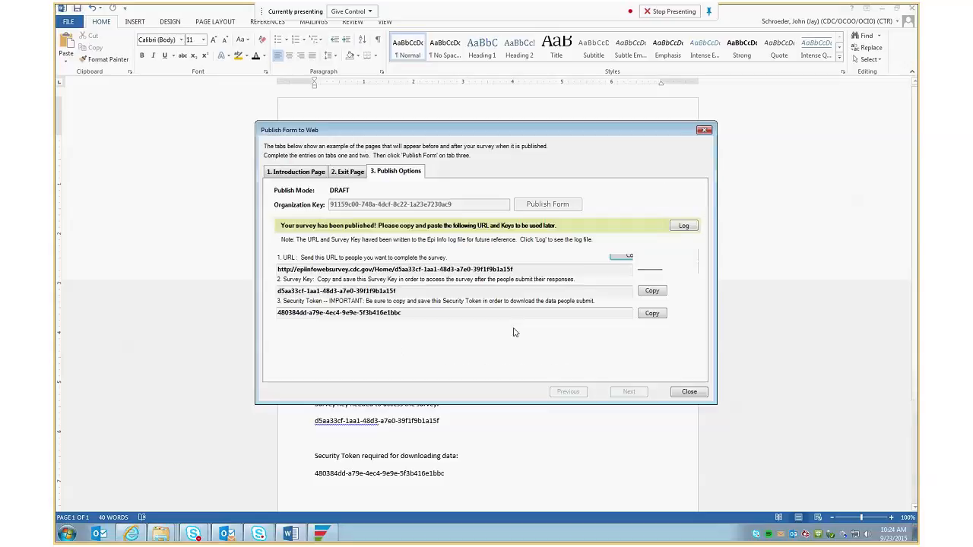
click(692, 394)
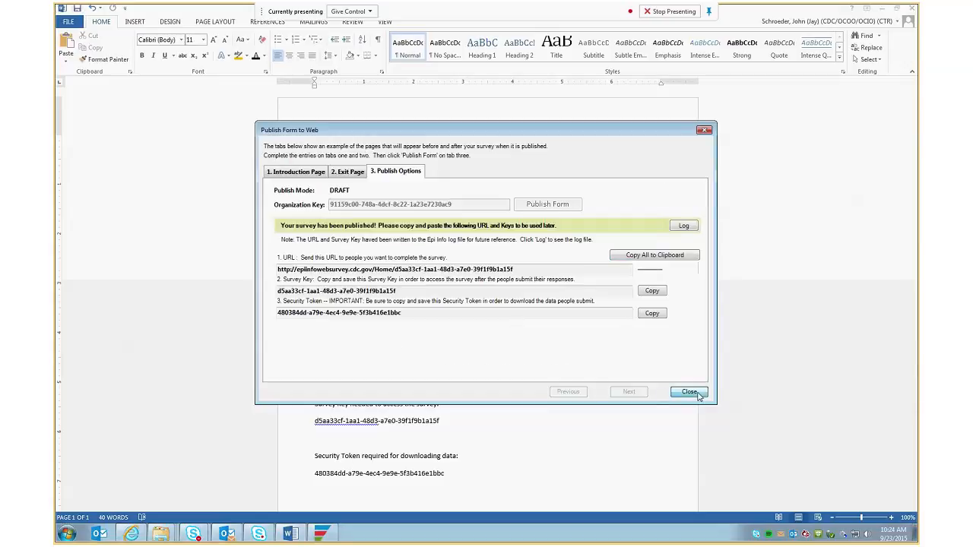
click(323, 534)
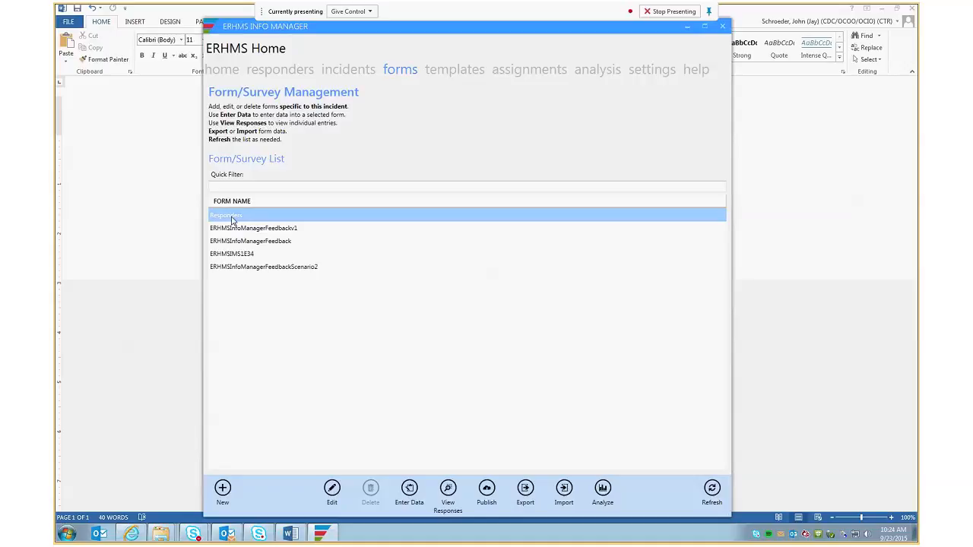
Assign the Responders form to the test responder and select the new assignment
click(530, 70)
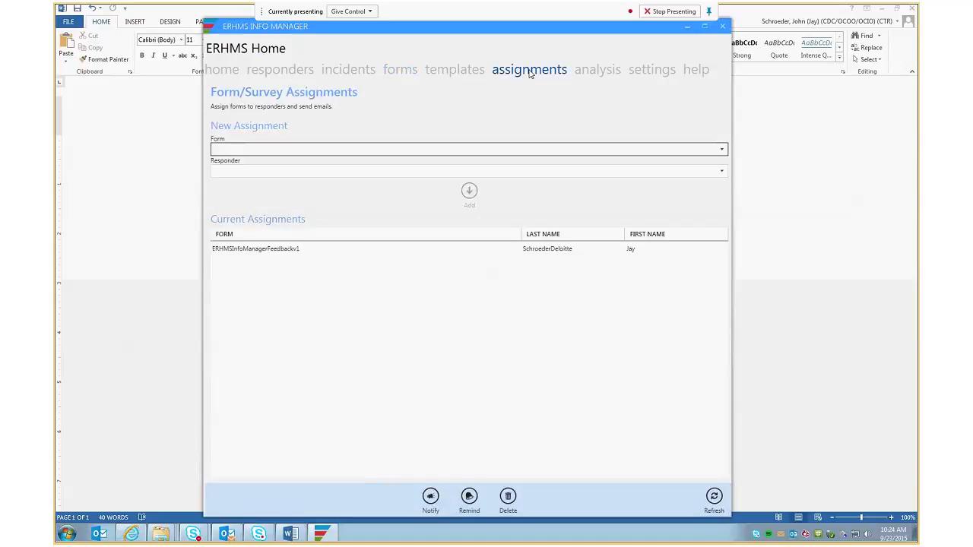
click(720, 151)
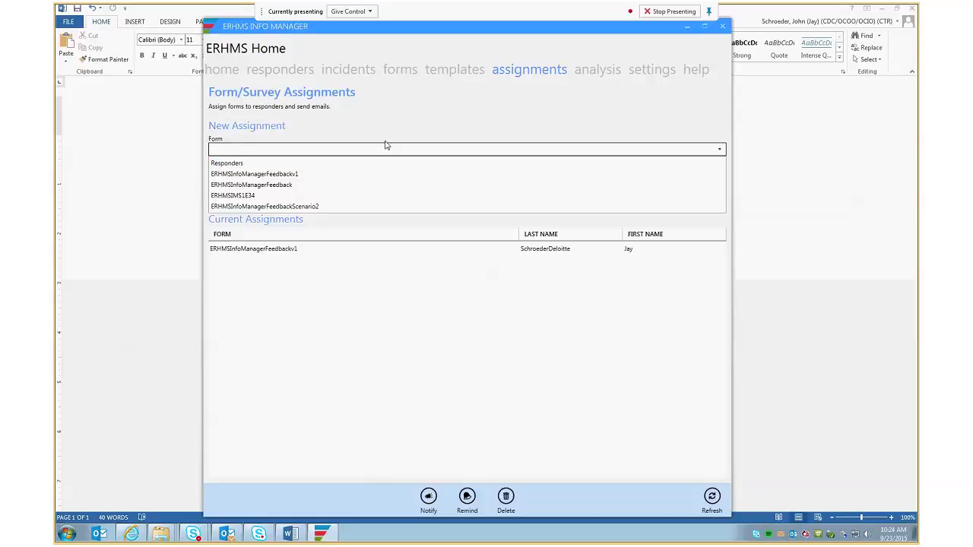
click(388, 165)
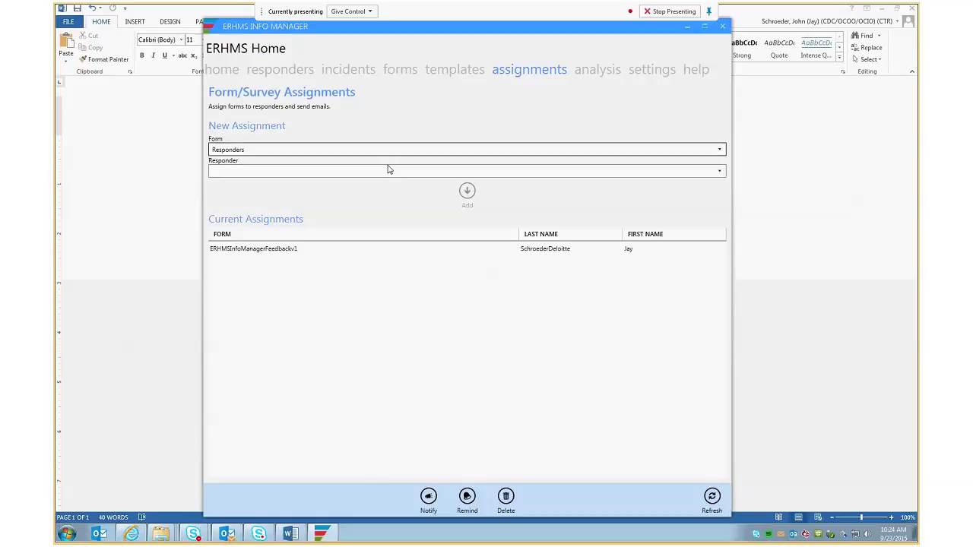
click(716, 176)
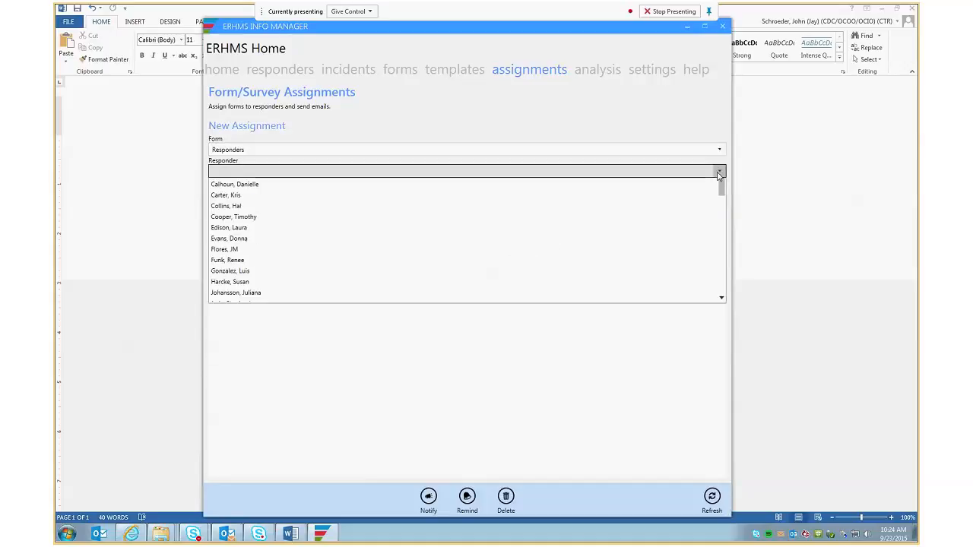
drag(722, 209, 718, 289)
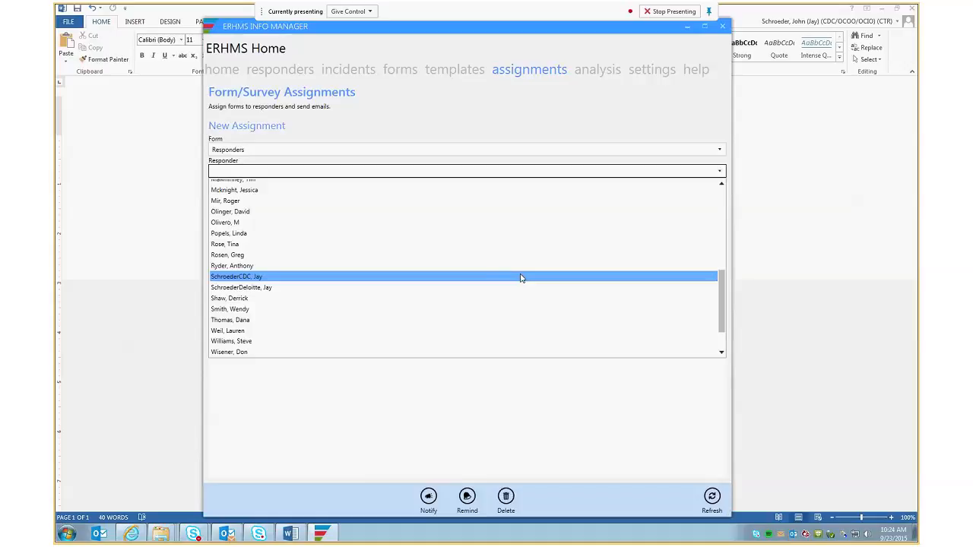
click(521, 278)
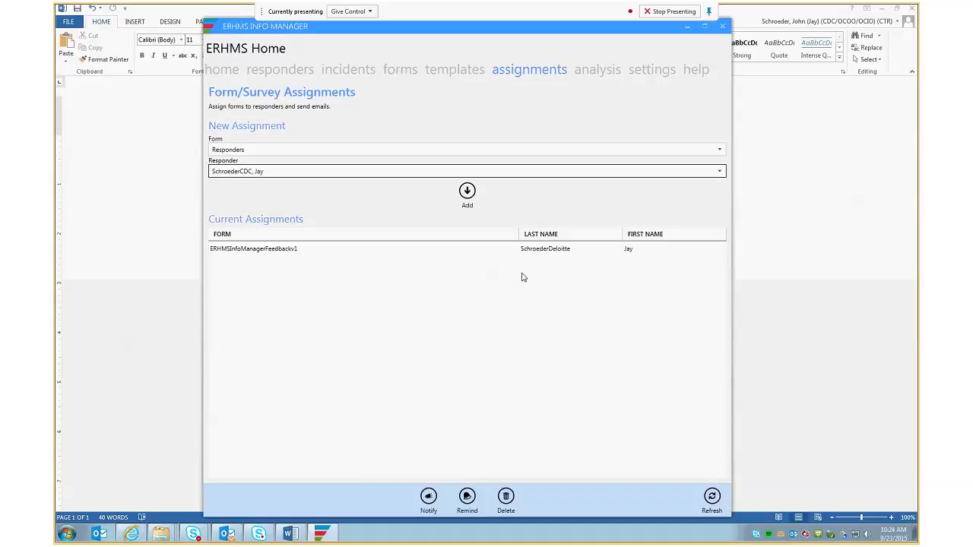
click(467, 190)
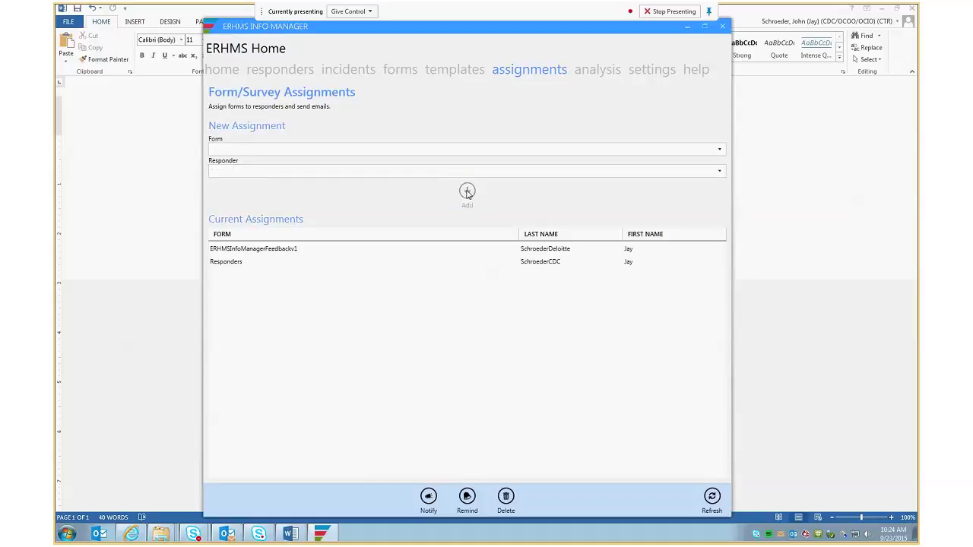
click(468, 263)
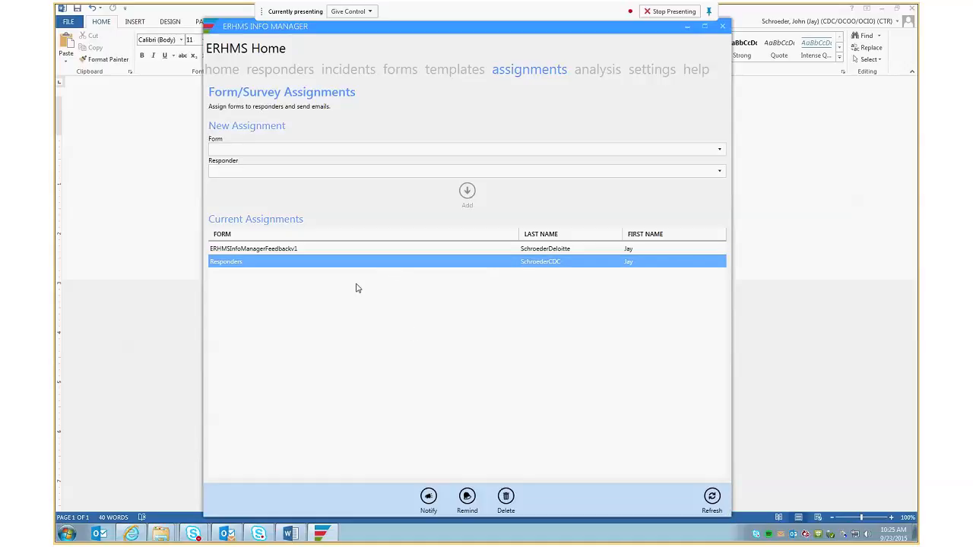
Start a notification e-mail and replace [FormName] with 'Test Survey' in subject and body
click(428, 497)
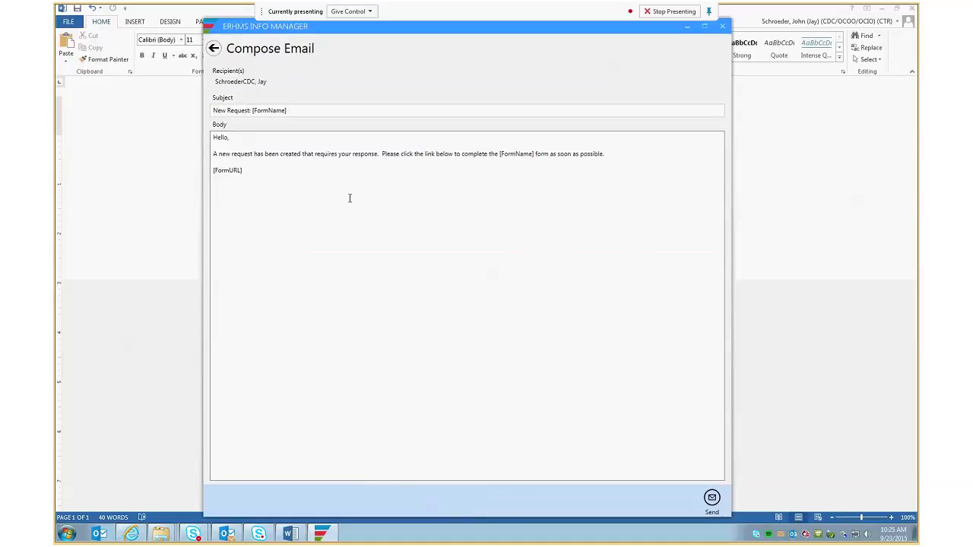
click(296, 110)
key(BackSpace)
key(BackSpace)
key(BackSpace)
key(BackSpace)
key(BackSpace)
key(BackSpace)
key(BackSpace)
key(BackSpace)
key(BackSpace)
key(BackSpace)
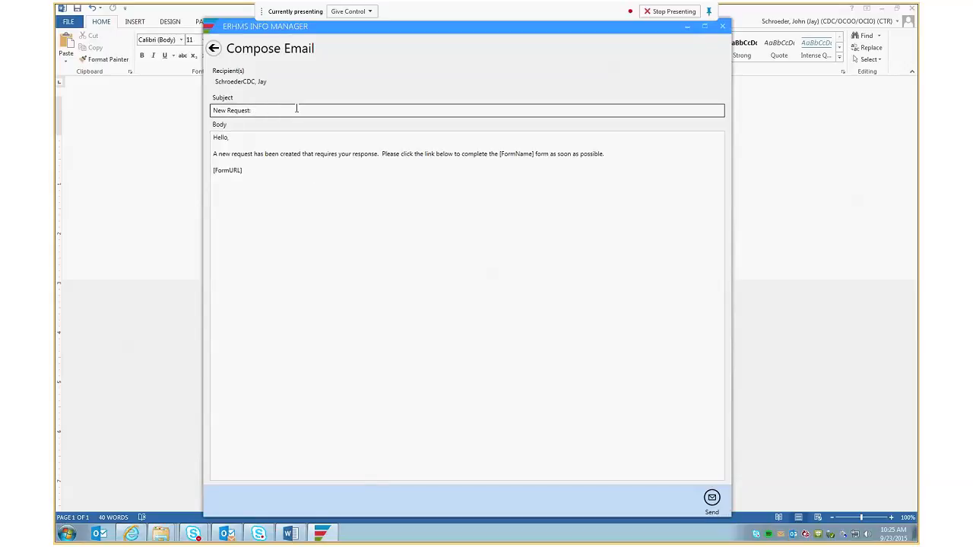
text(Test Survey)
click(221, 146)
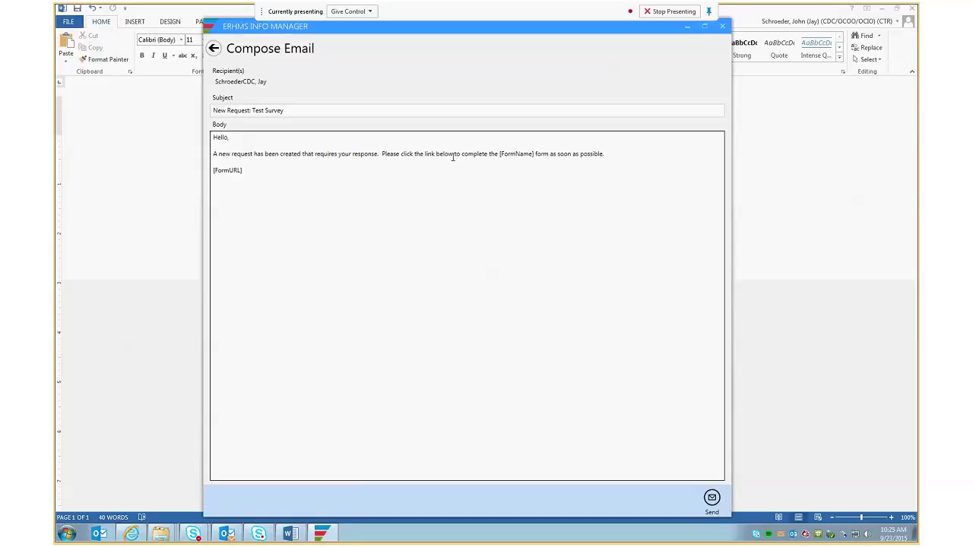
drag(534, 155, 499, 155)
text(Test Survey)
key(BackSpace)
Replace {FormURL} with the respondent survey URL from Word, then send the e-mail
click(168, 330)
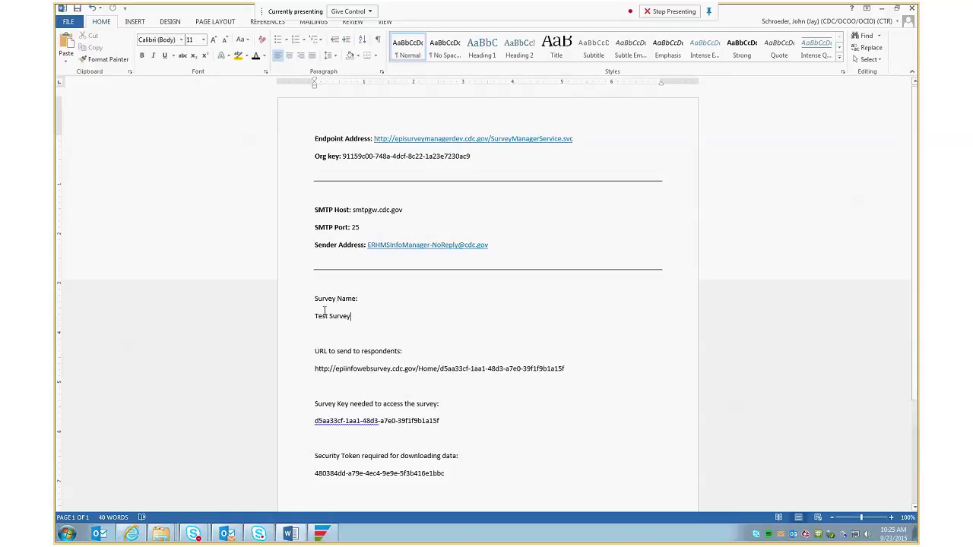
click(335, 369)
drag(314, 369, 560, 373)
key(ctrl+c)
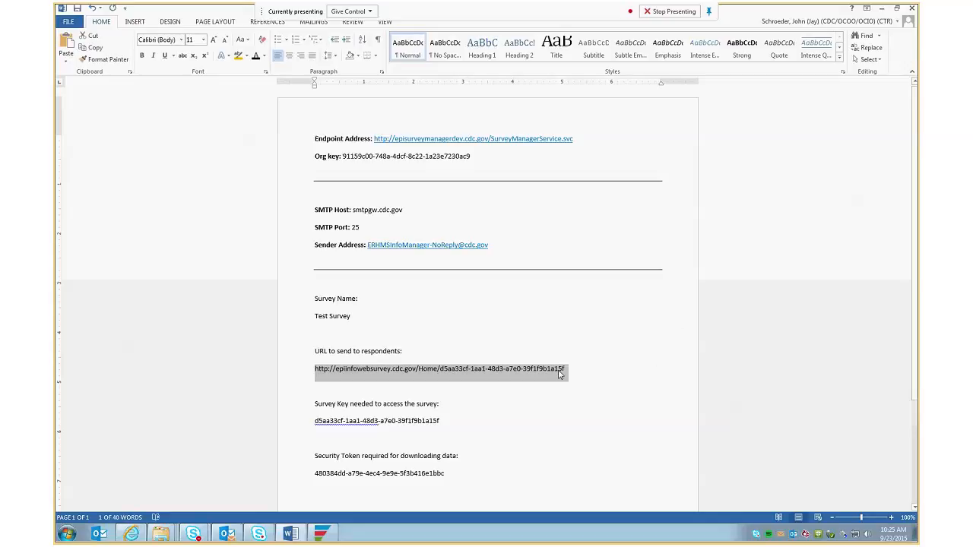
key(alt+Tab)
drag(249, 171, 210, 175)
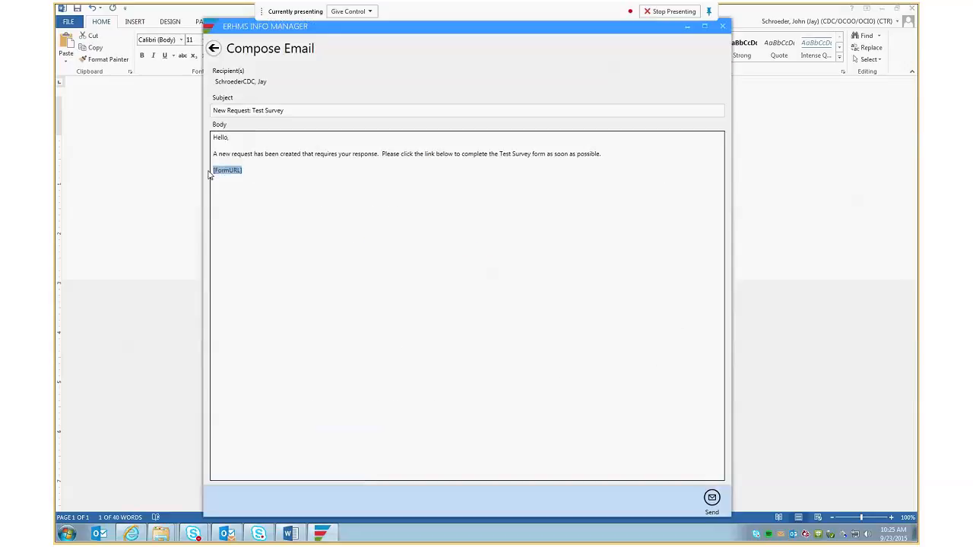
key(ctrl+v)
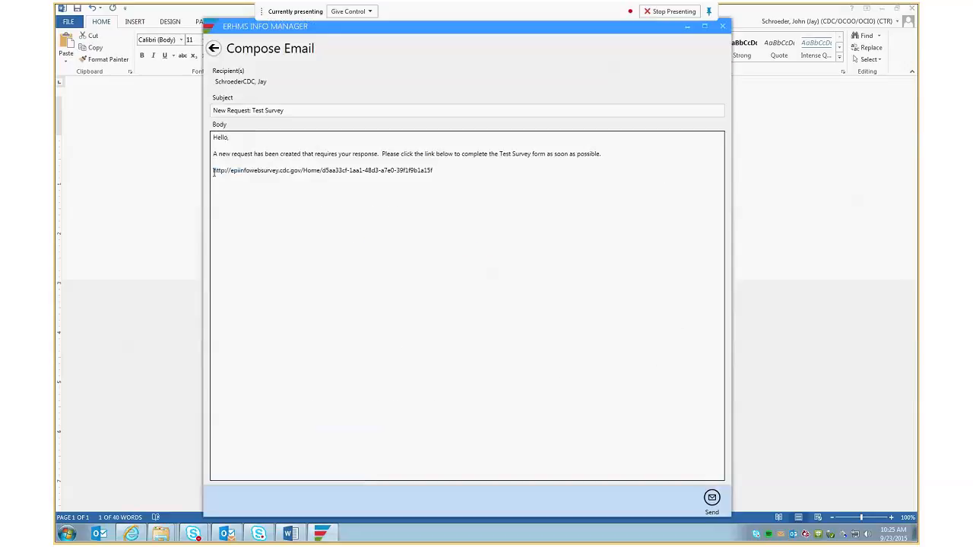
key(Return)
click(712, 499)
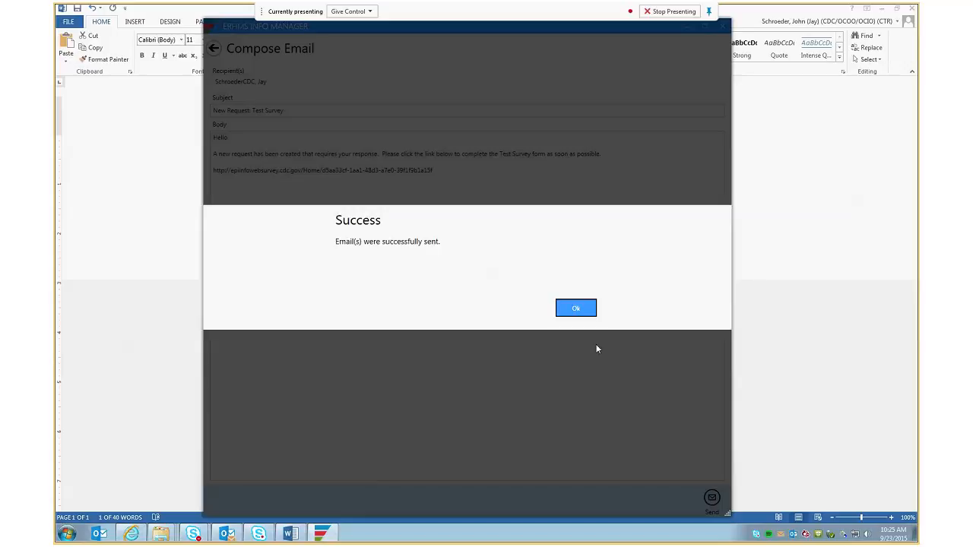
click(578, 310)
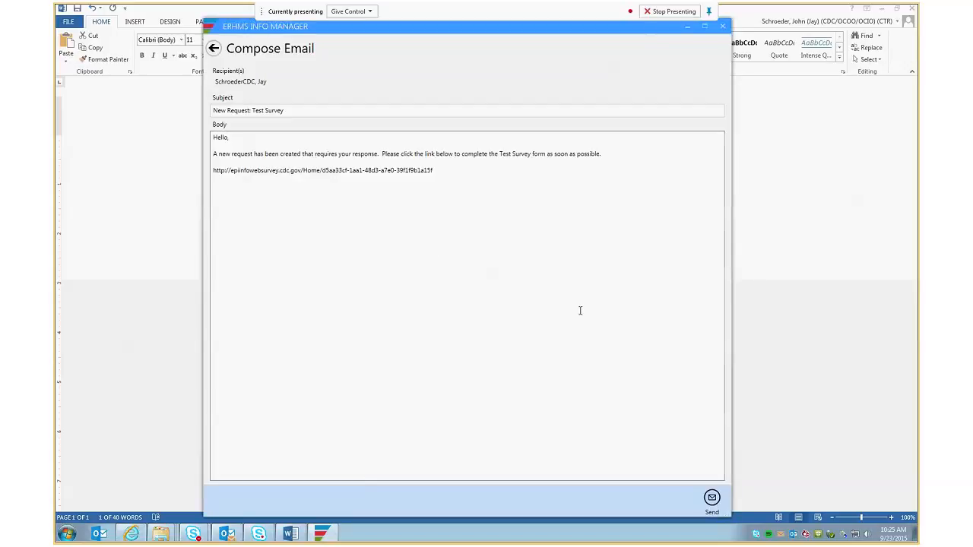
Go back to the forms page in ERHMS Info Manager, then switch Outlook to its Mail view
click(768, 310)
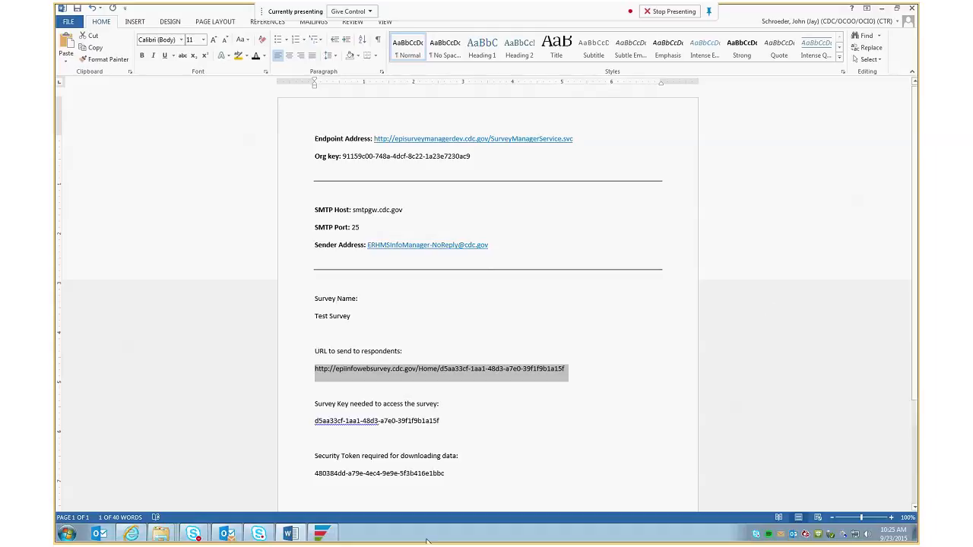
click(321, 534)
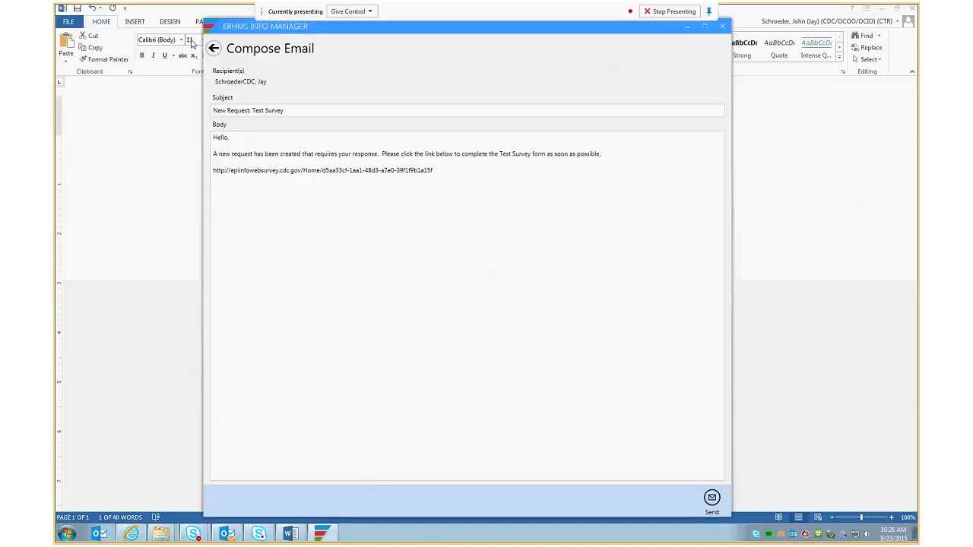
click(214, 50)
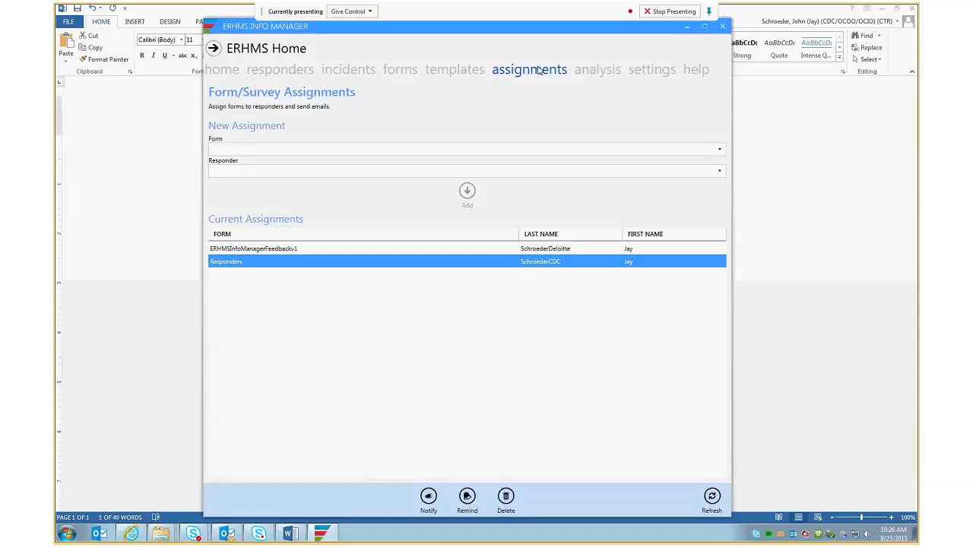
click(403, 70)
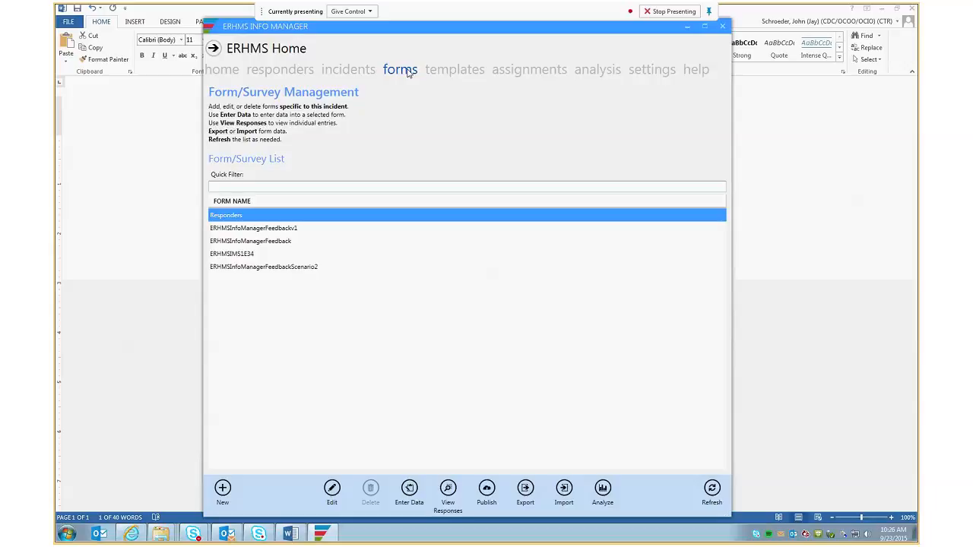
click(225, 534)
click(74, 502)
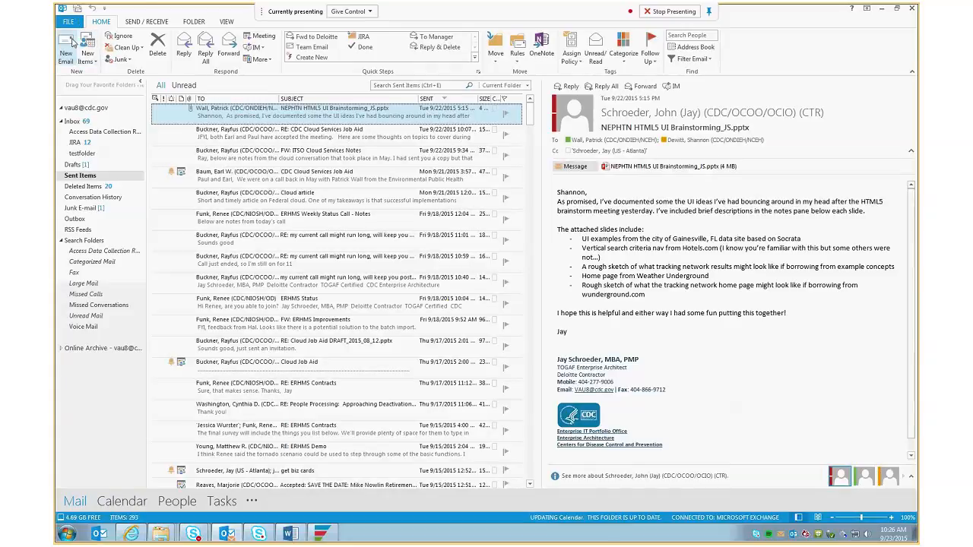
Move ERHMS Info Manager and the Skype conversation aside and select the New Request: Test Survey email in Inbox
scroll(72, 44, down, 1)
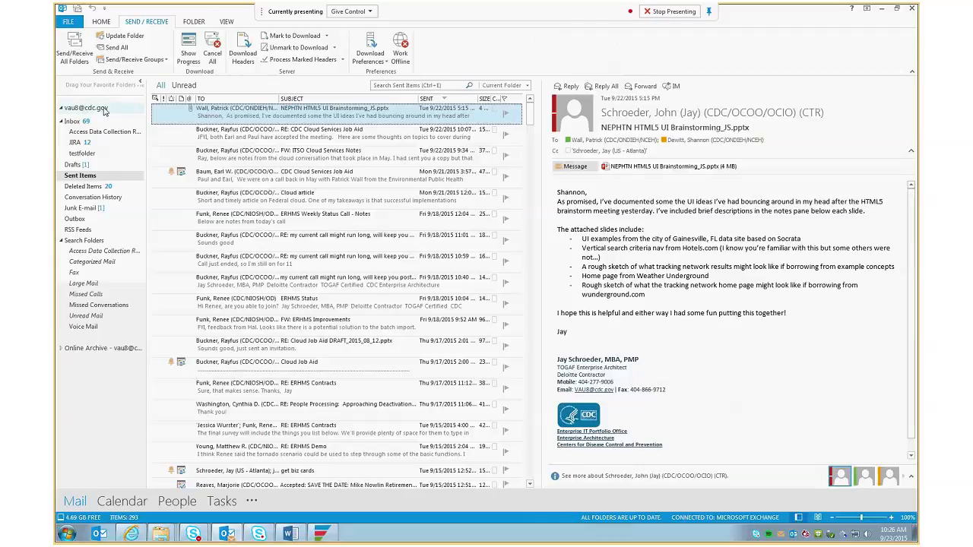
click(101, 21)
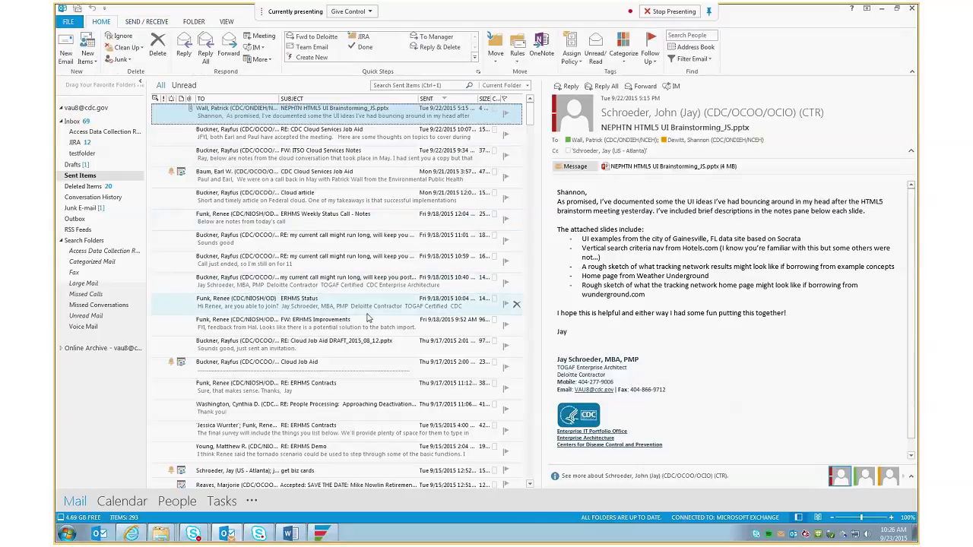
click(323, 537)
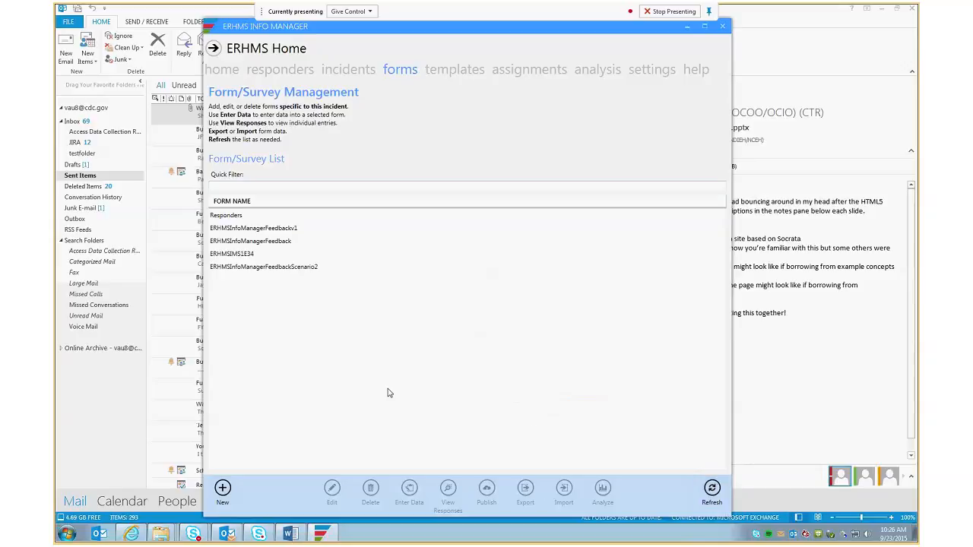
click(320, 534)
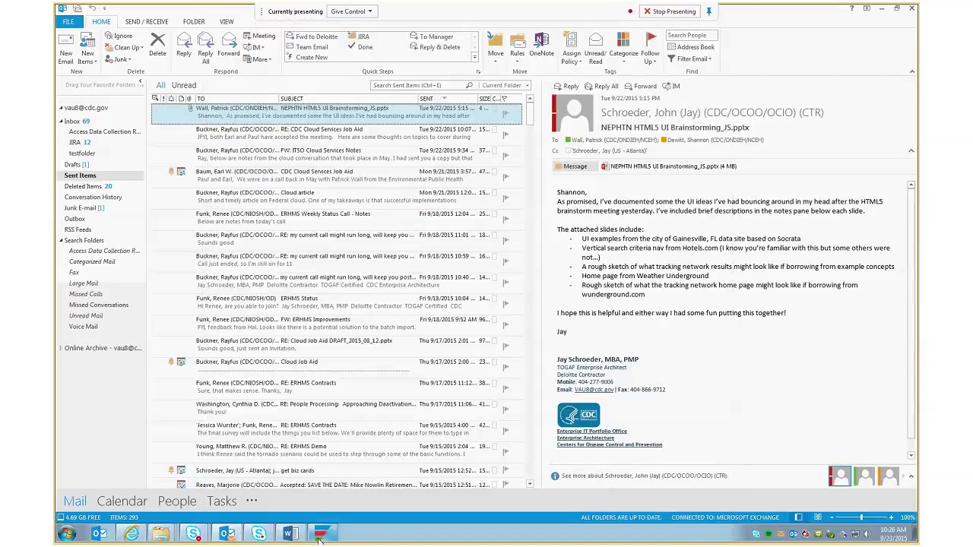
click(258, 535)
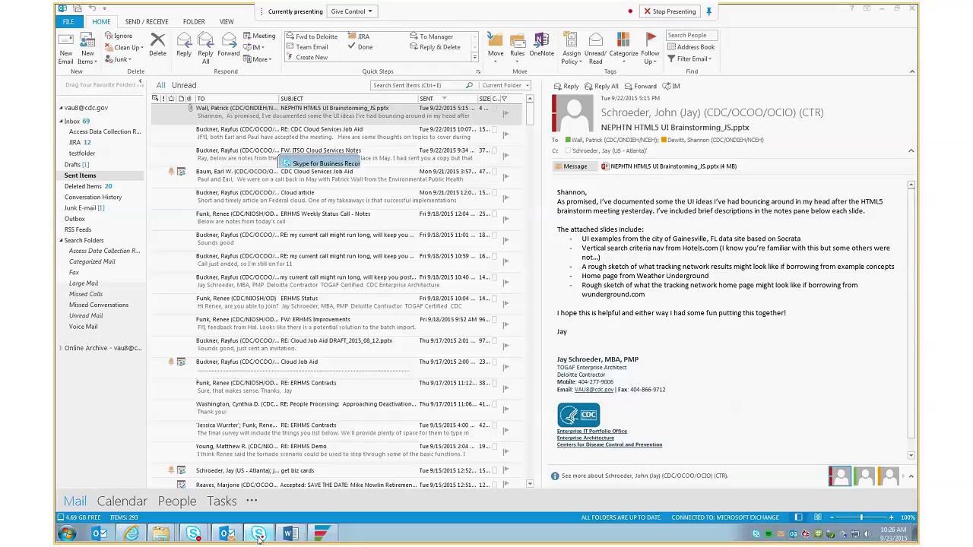
click(240, 511)
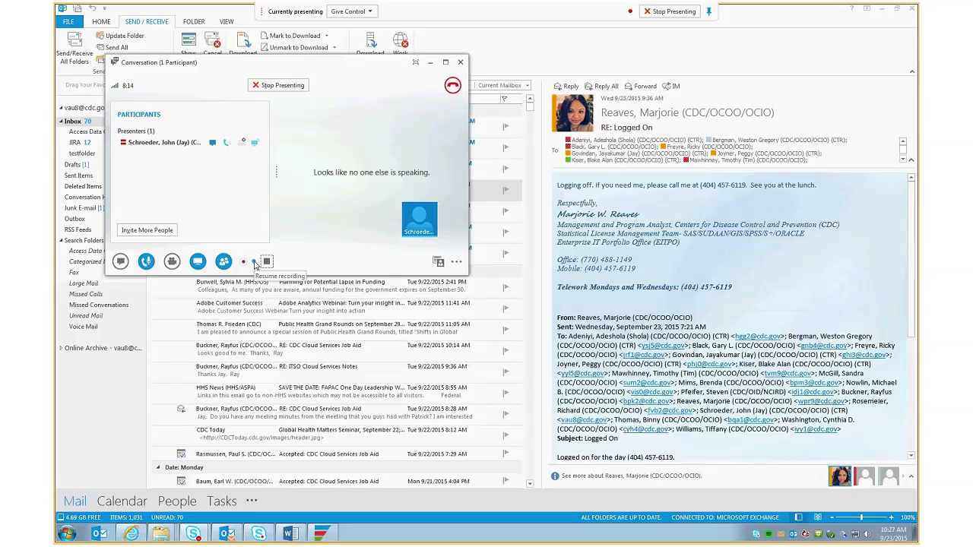
click(430, 62)
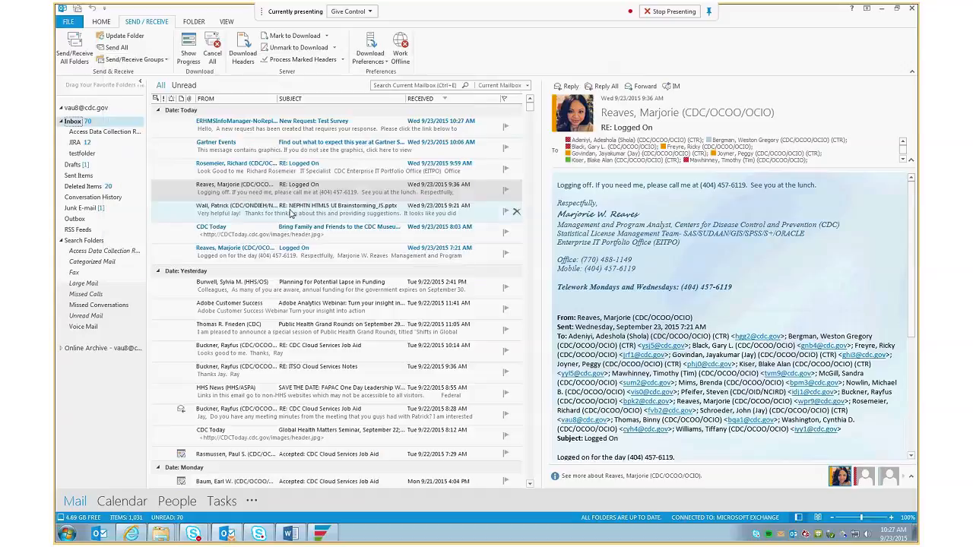
click(278, 128)
Open the New Request: Test Survey email and follow its epiinfowebsurvey.cdc.gov survey link
double_click(278, 127)
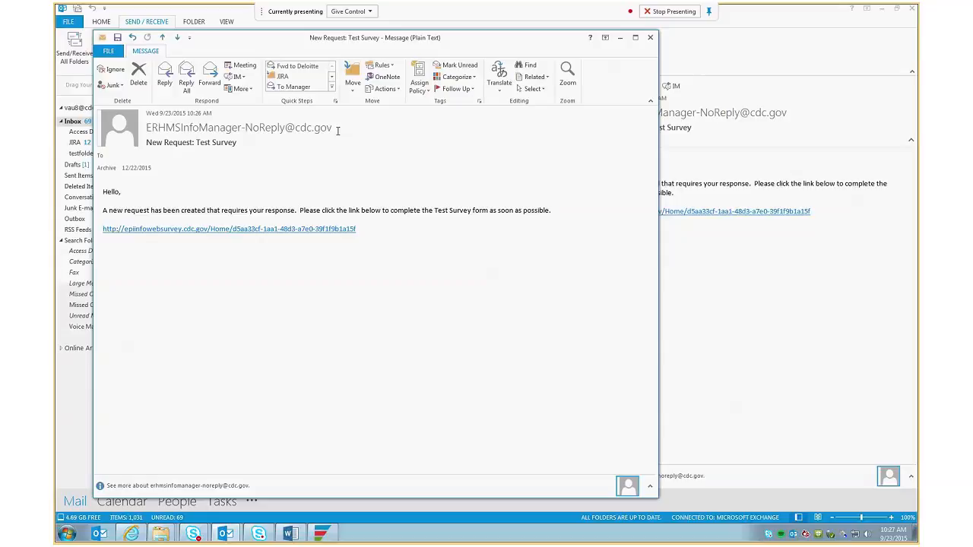
click(210, 229)
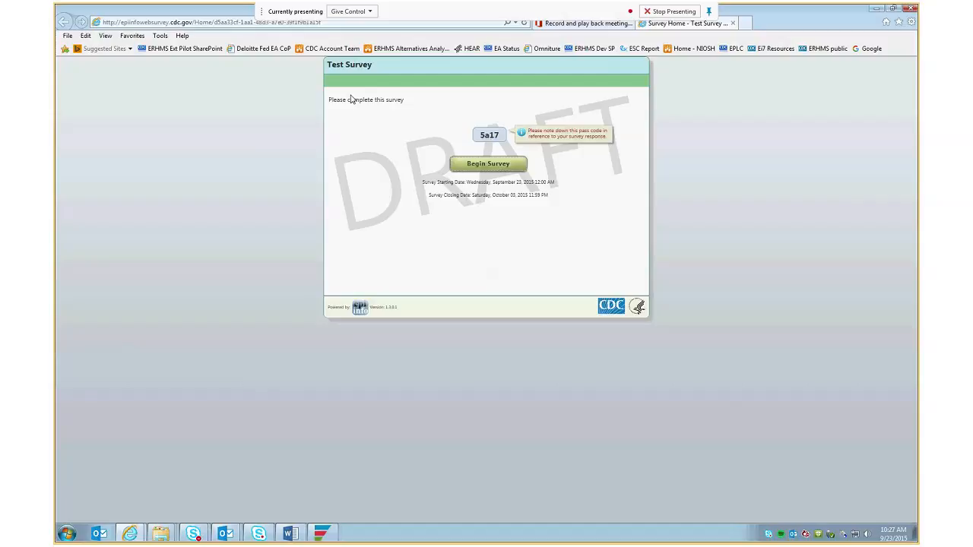
Begin the Test Survey and enter a username, last name and email address on Personal Information
click(487, 167)
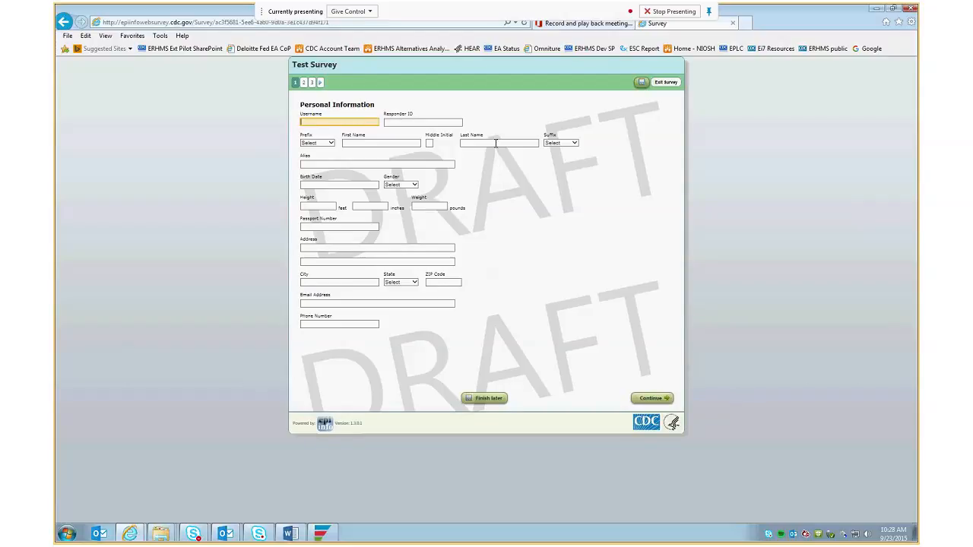
key(Tab)
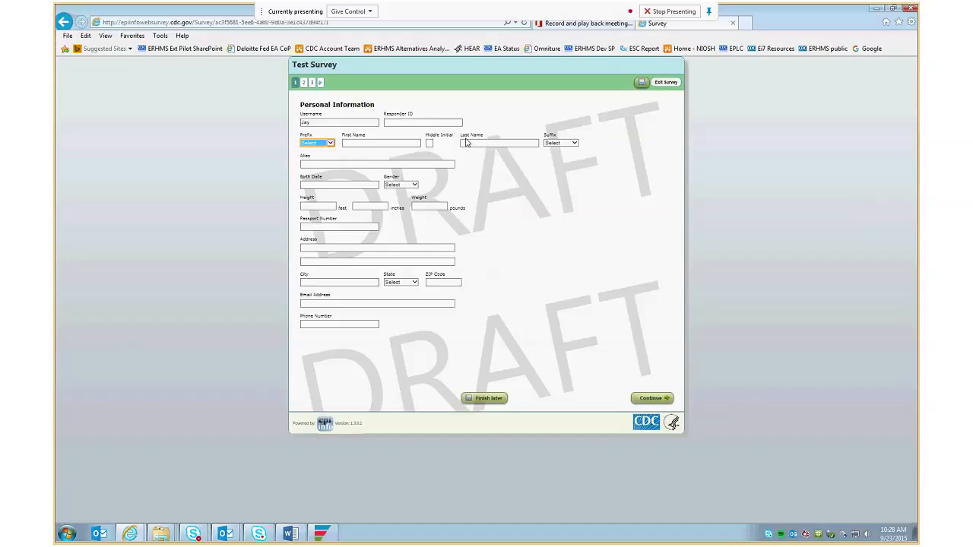
click(471, 142)
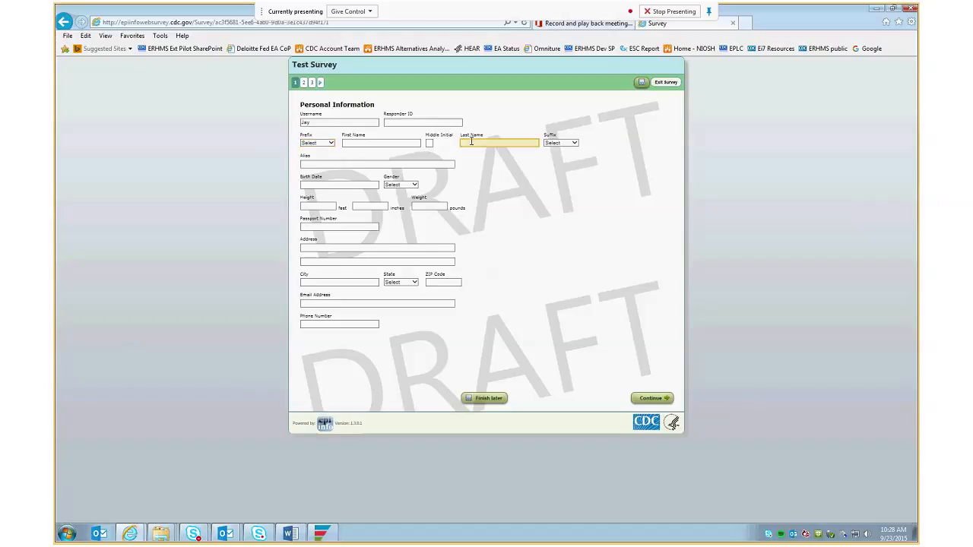
click(331, 302)
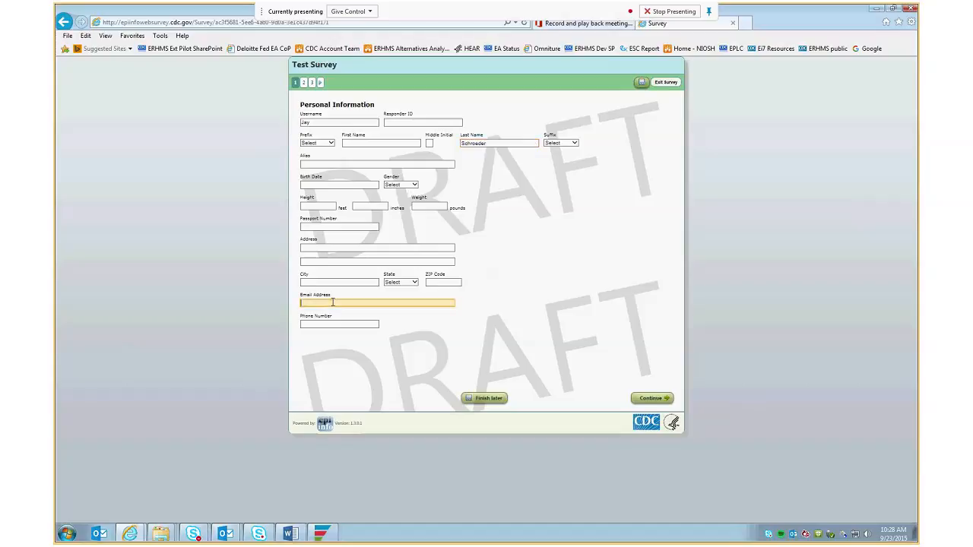
click(651, 399)
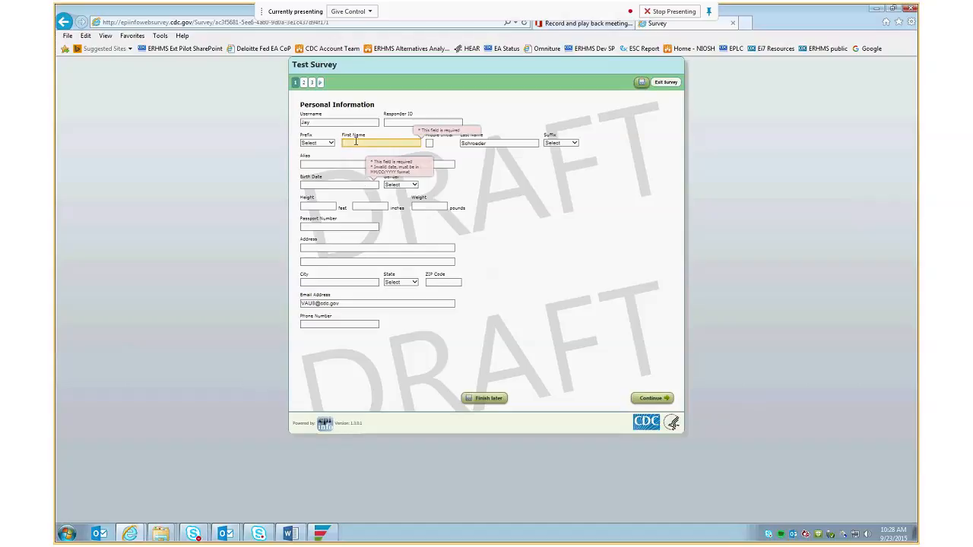
Fill the first name, set birth date 09/01/2015, replace the username, and continue
click(358, 184)
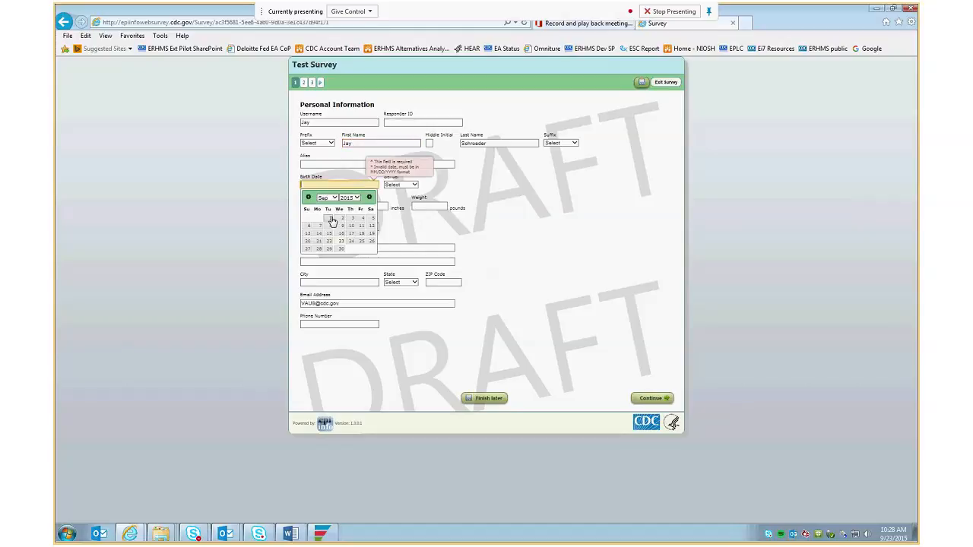
click(331, 219)
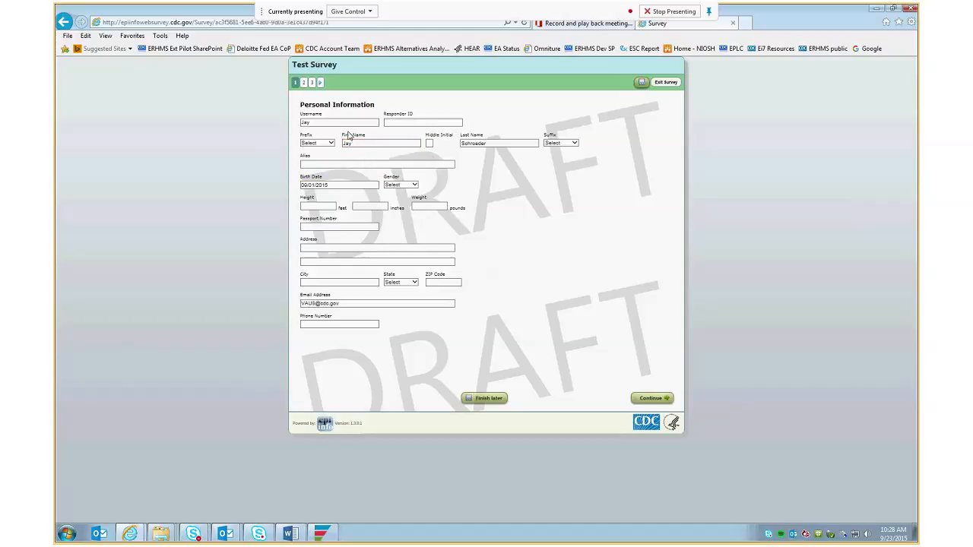
drag(326, 122, 302, 124)
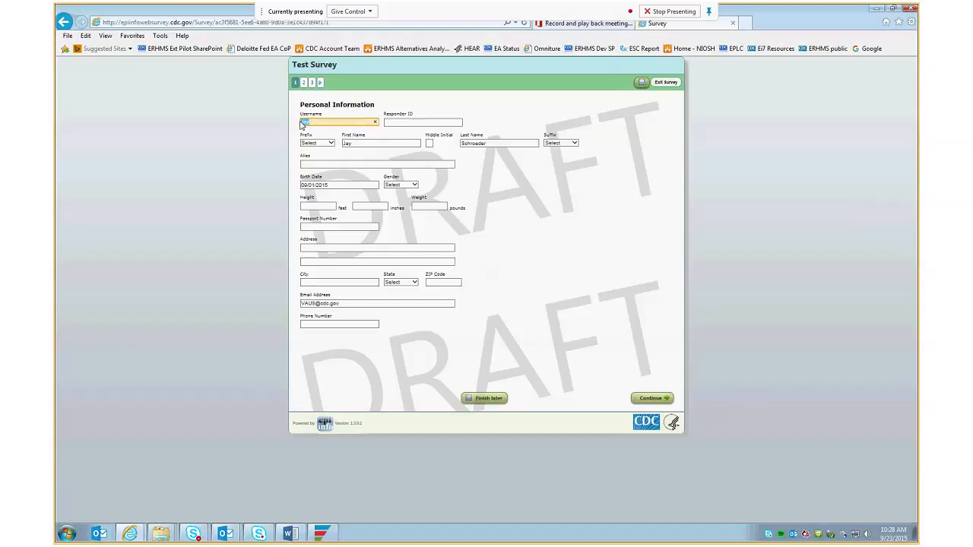
click(584, 224)
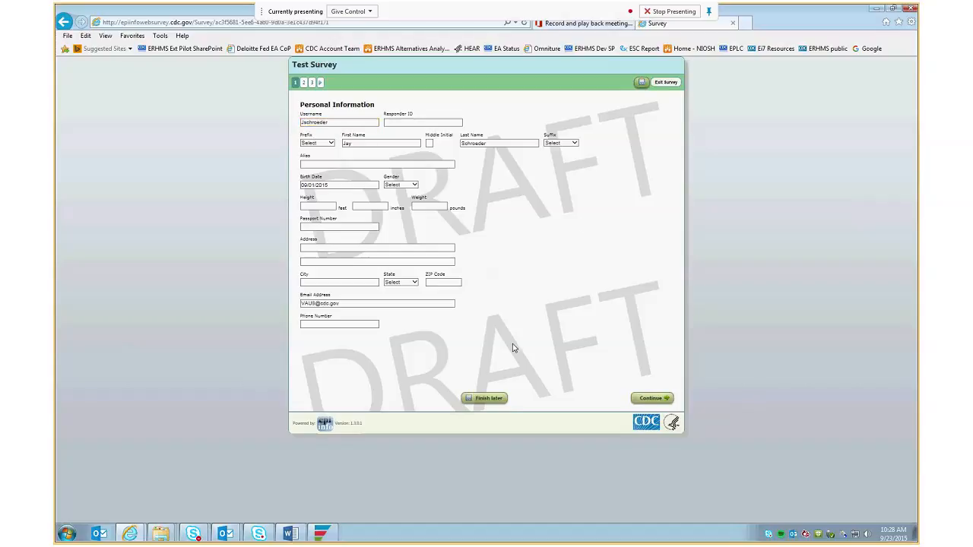
click(643, 401)
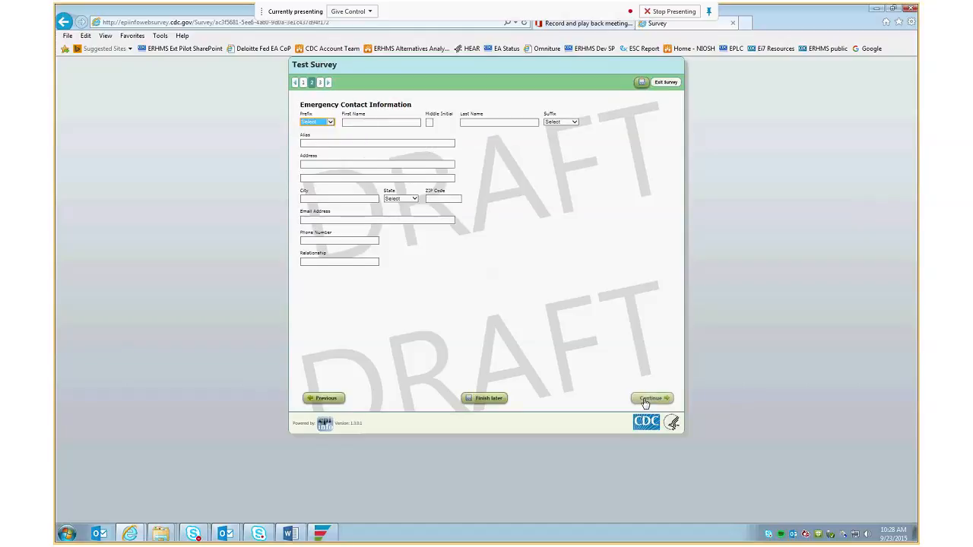
Continue to page 3, save with Finish later, close the saved-link notice, then submit the survey
click(644, 400)
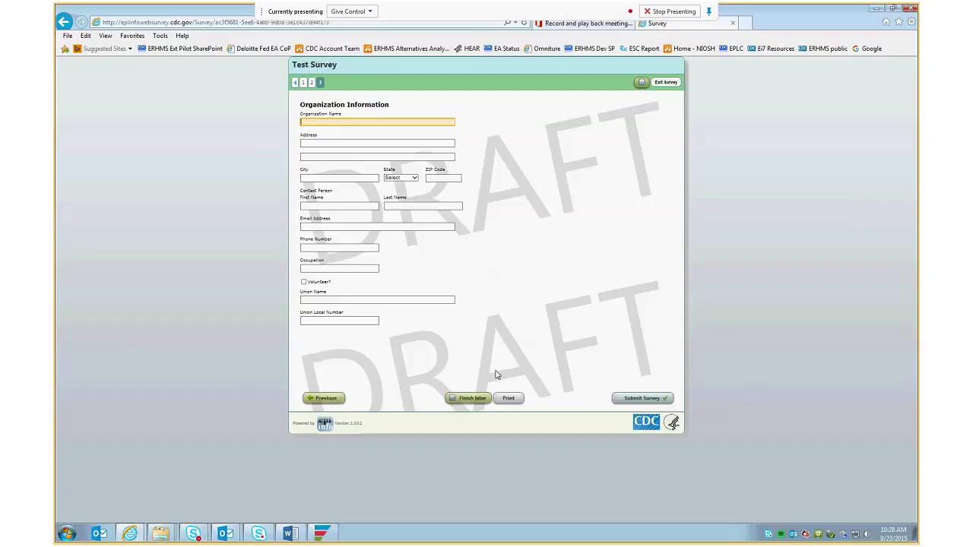
click(472, 398)
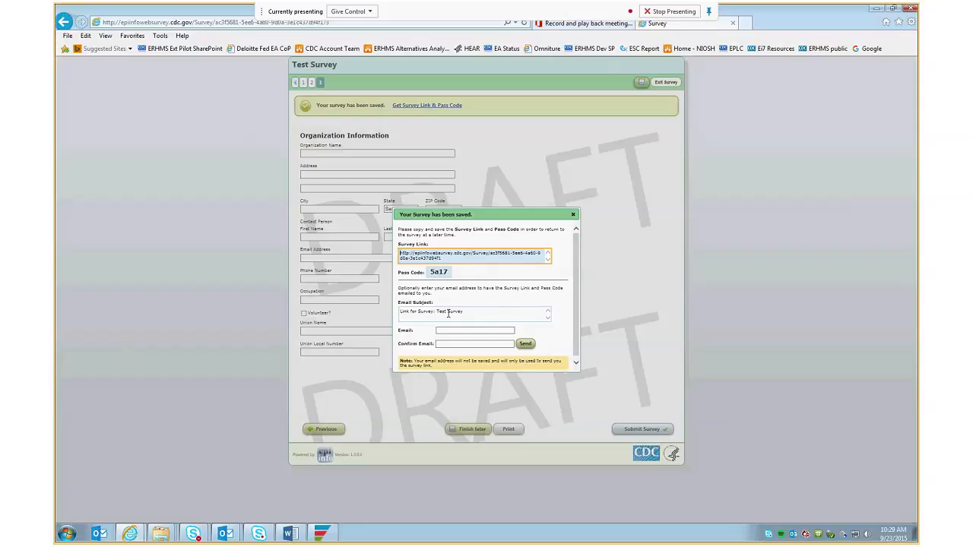
click(574, 217)
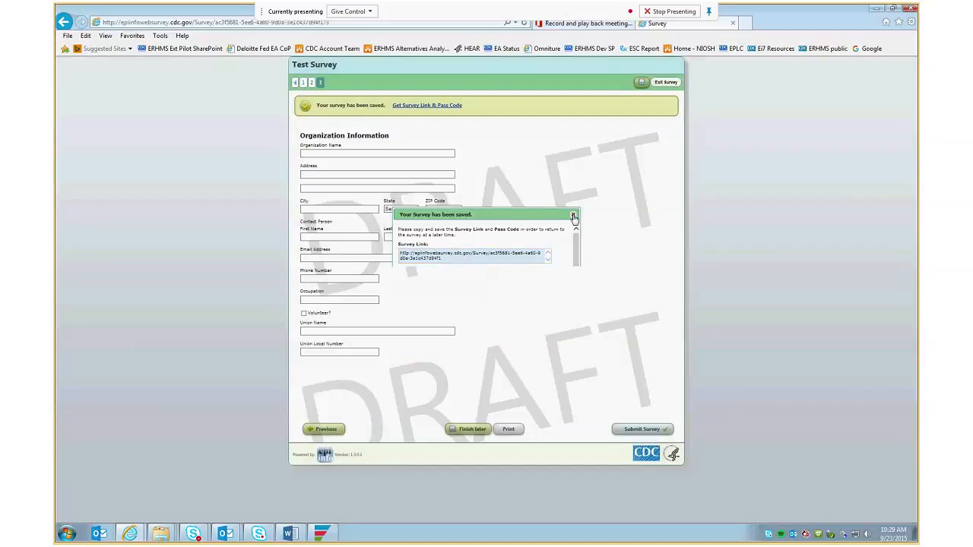
click(643, 429)
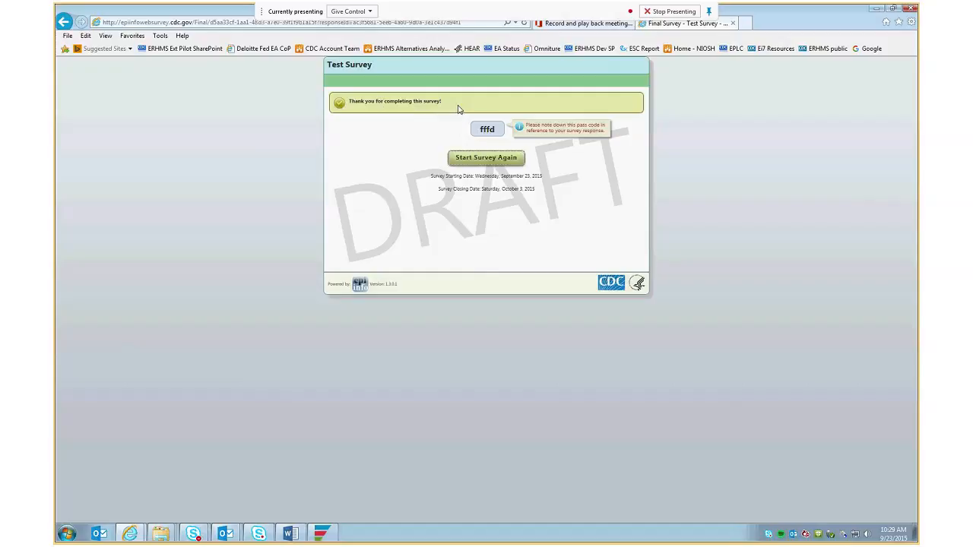
Switch from the thank-you page to ERHMS Info Manager's Form/Survey Management page
click(322, 534)
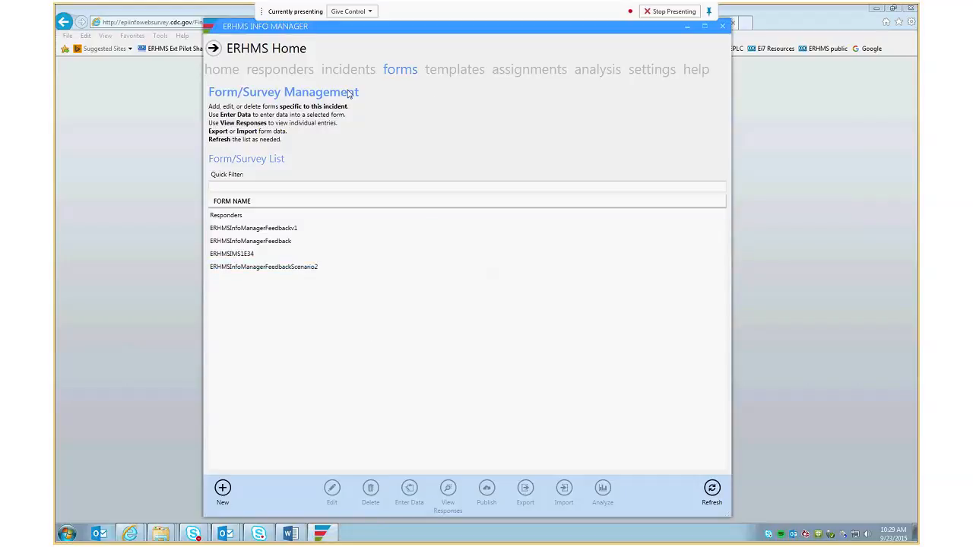
Select the Responders form, choose Import from web, then switch back to the browser
click(268, 219)
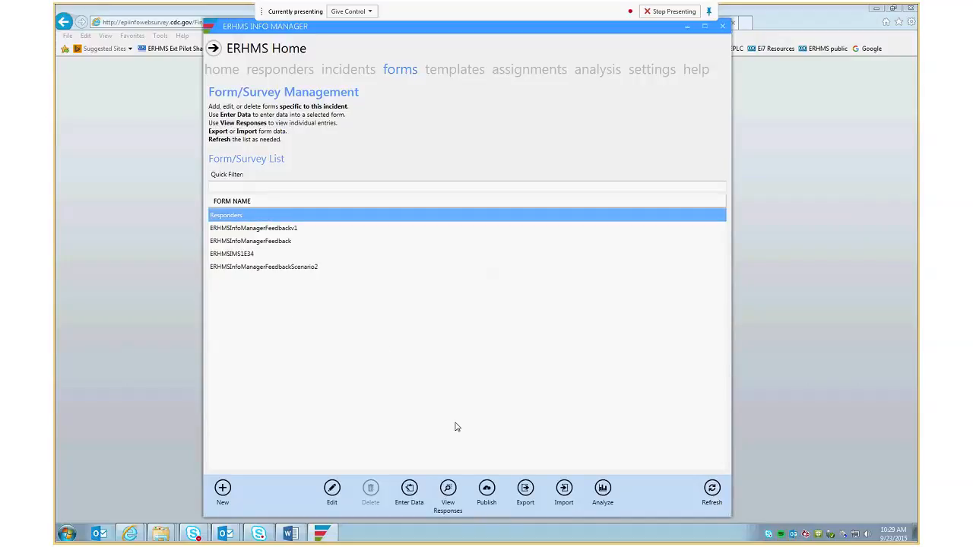
click(564, 492)
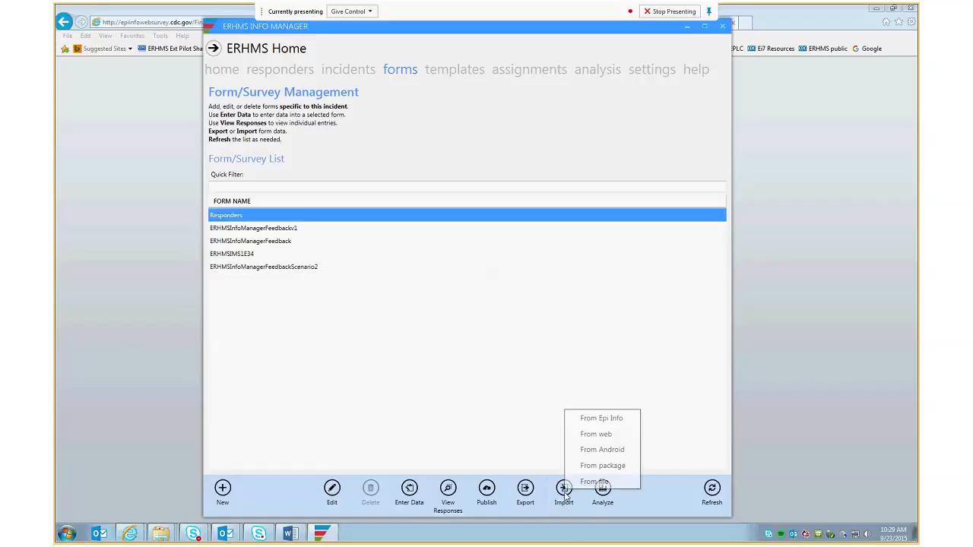
click(595, 435)
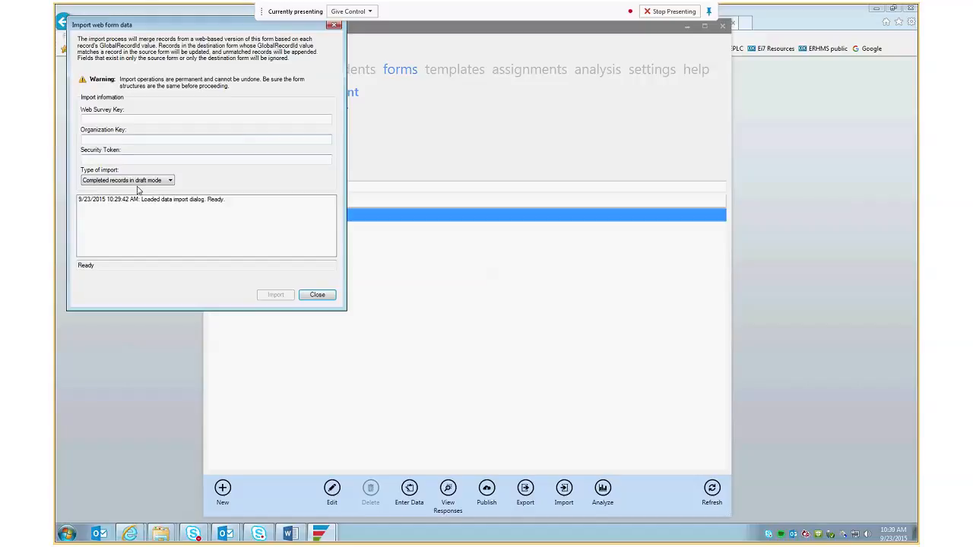
key(alt+Tab)
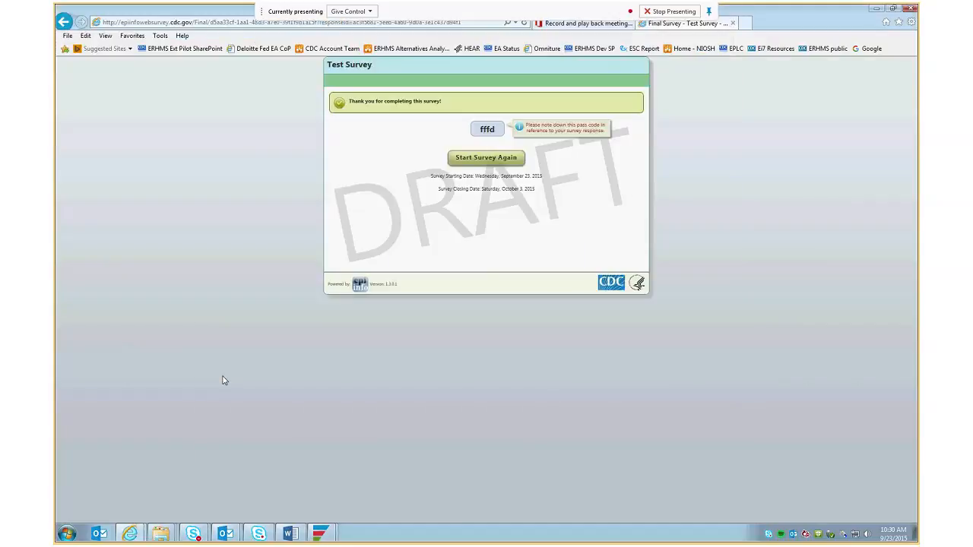
Copy the Web Survey Key and Security Token from the Word notes into the import dialog
click(287, 534)
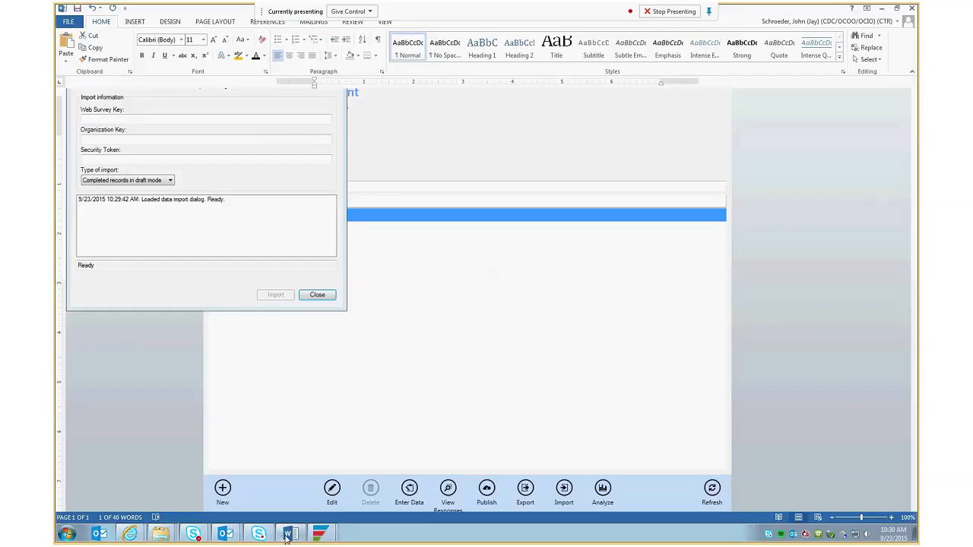
click(394, 332)
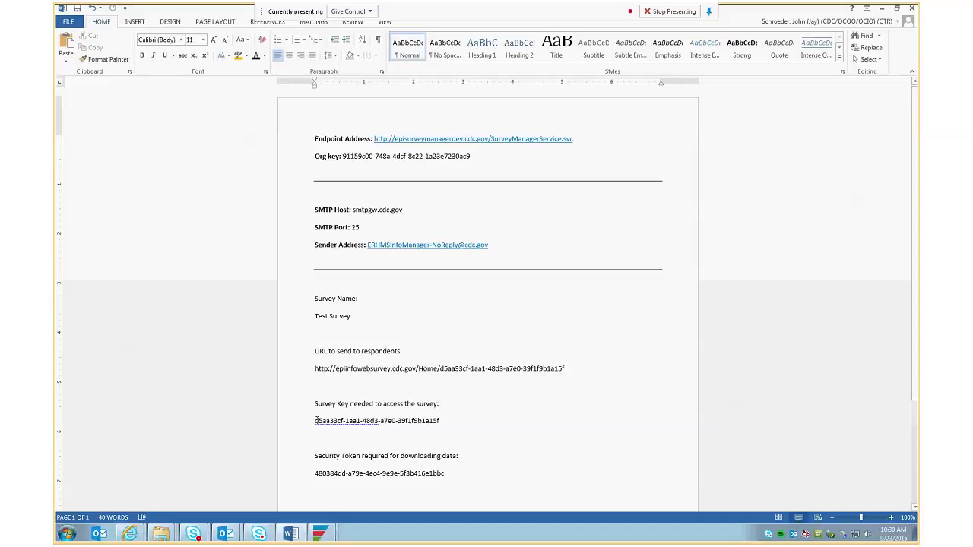
drag(316, 421, 430, 425)
key(ctrl+c)
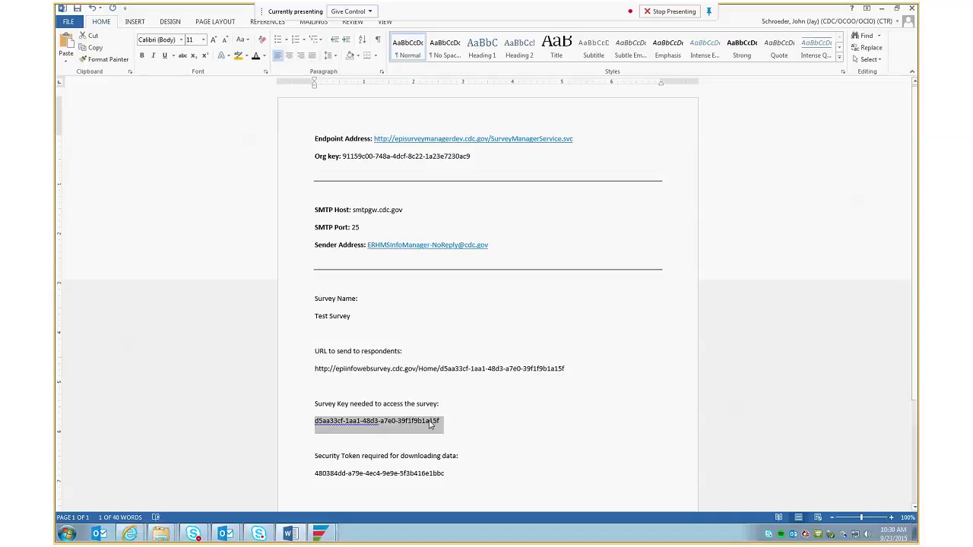
key(alt+Tab)
click(131, 119)
key(ctrl+v)
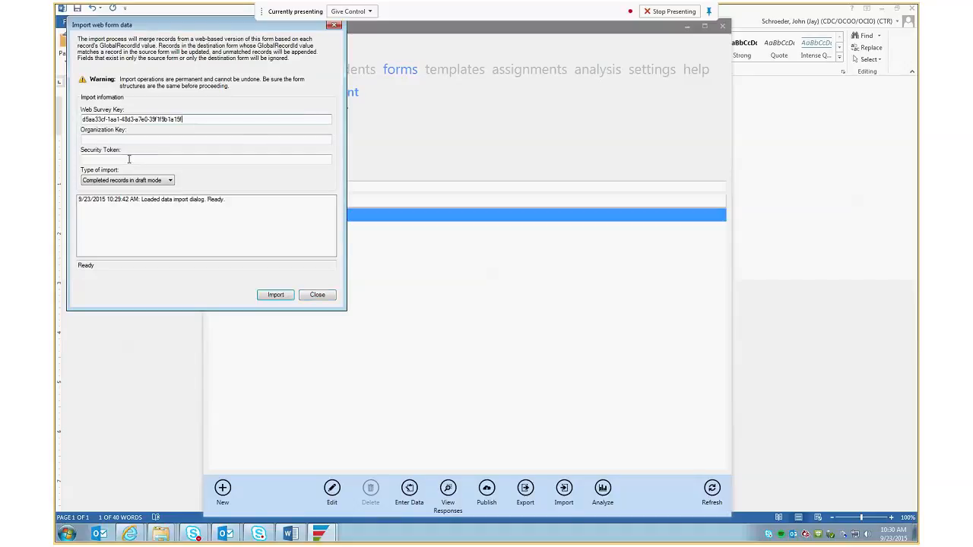
click(129, 159)
key(alt+Tab)
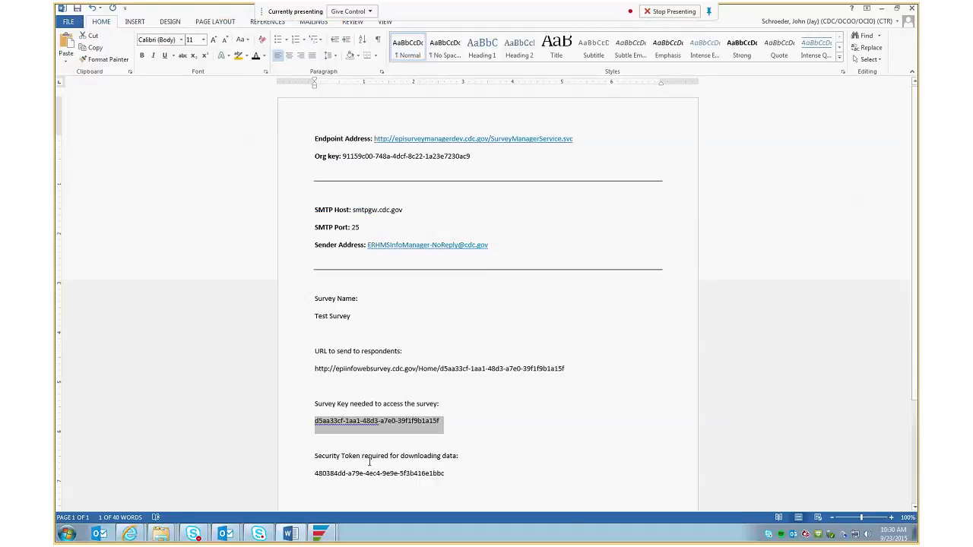
drag(315, 474, 428, 477)
key(alt+Tab)
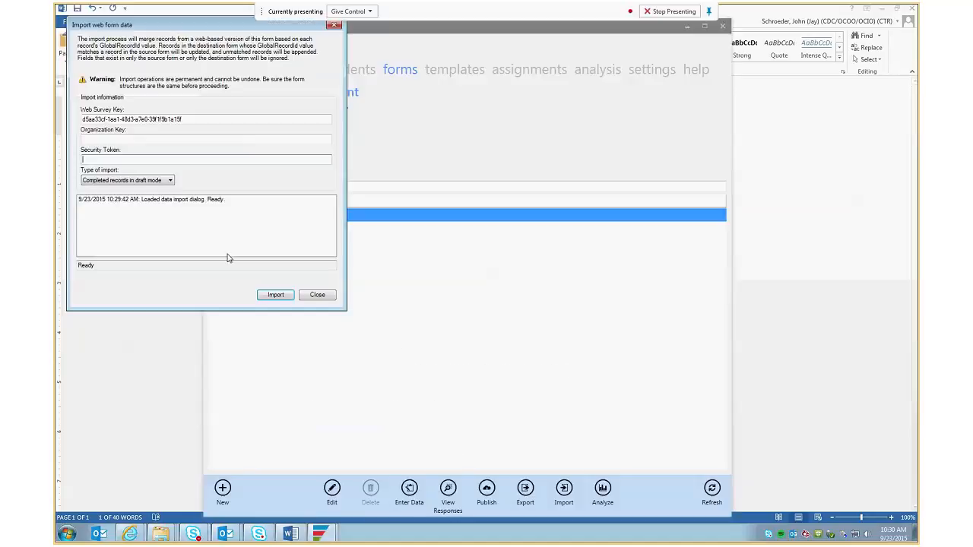
key(ctrl+v)
Paste the Organization Key from the notes and start the web data import
click(141, 140)
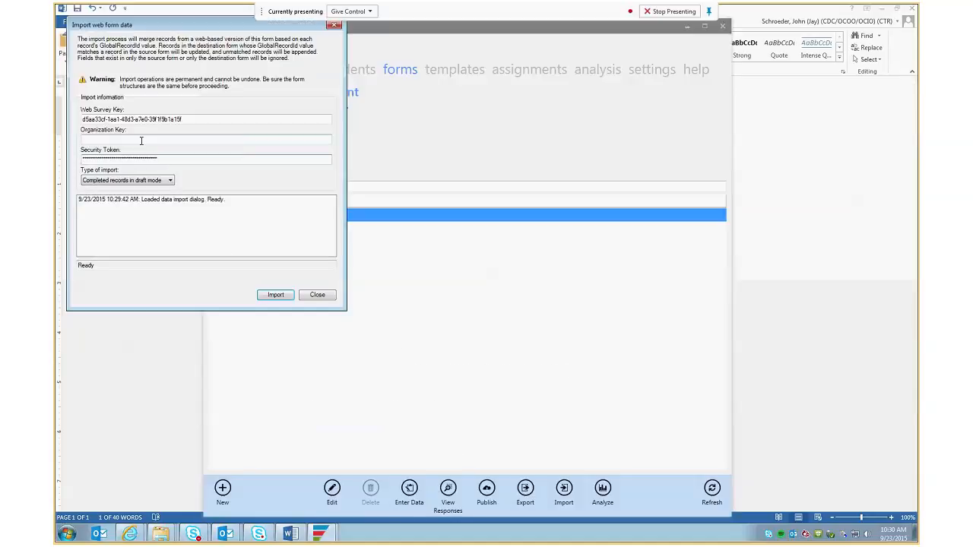
key(alt+Tab)
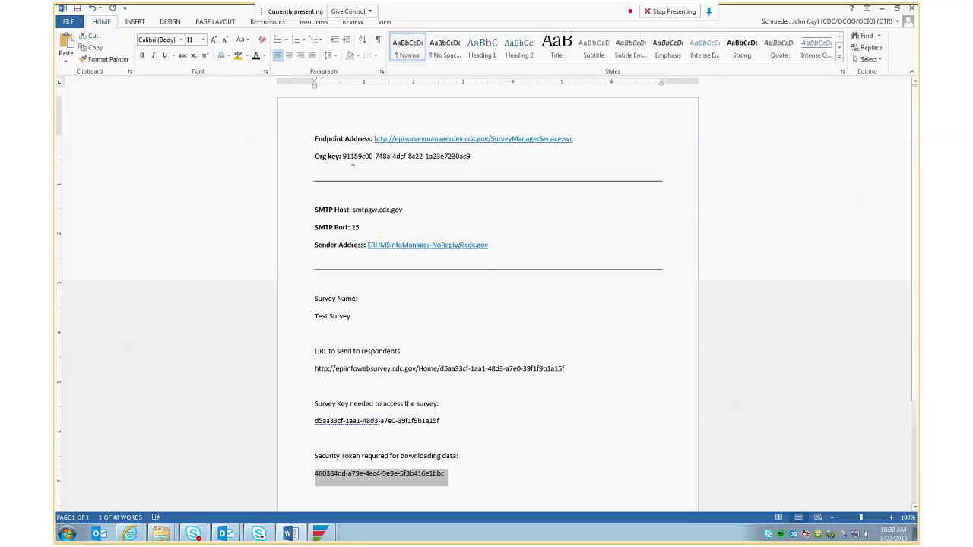
drag(342, 156, 458, 158)
key(ctrl+c)
key(alt+Tab)
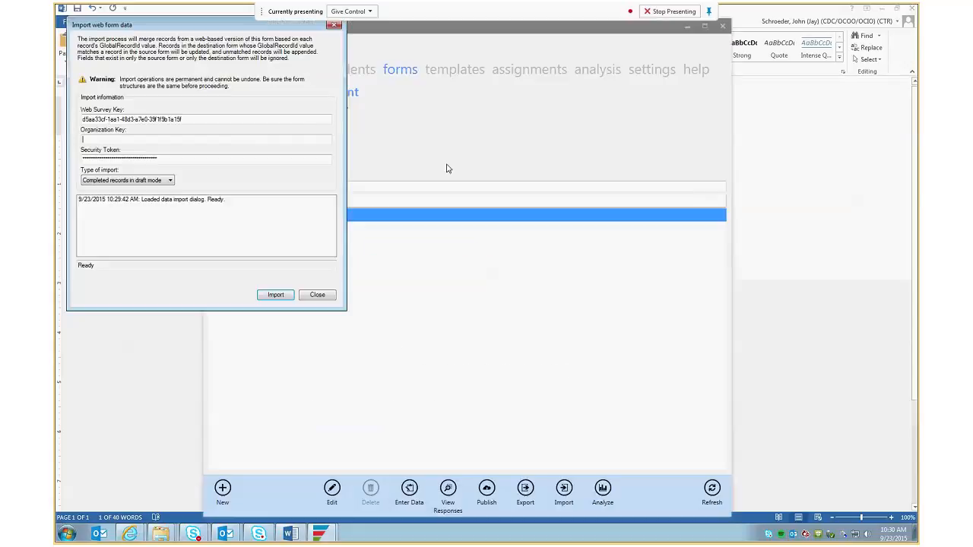
click(183, 140)
key(ctrl+v)
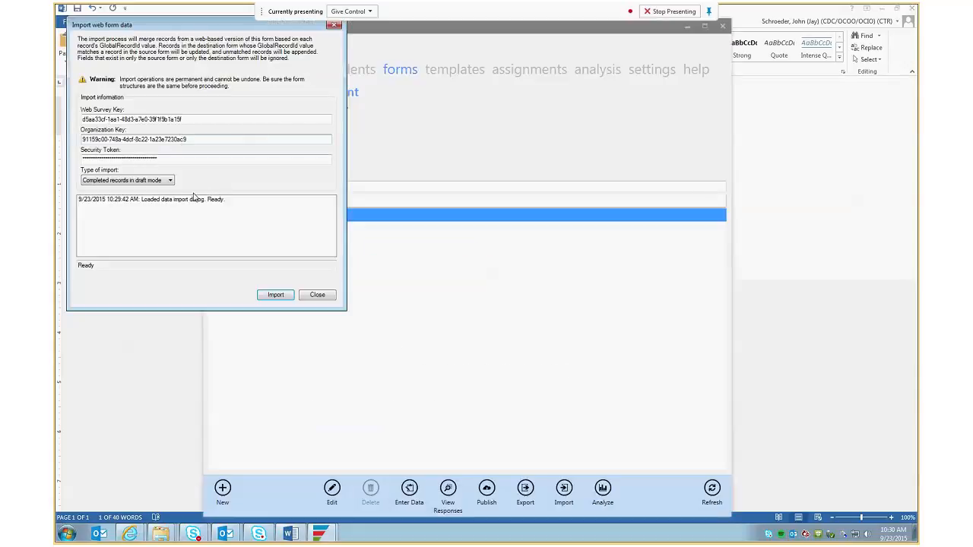
click(272, 296)
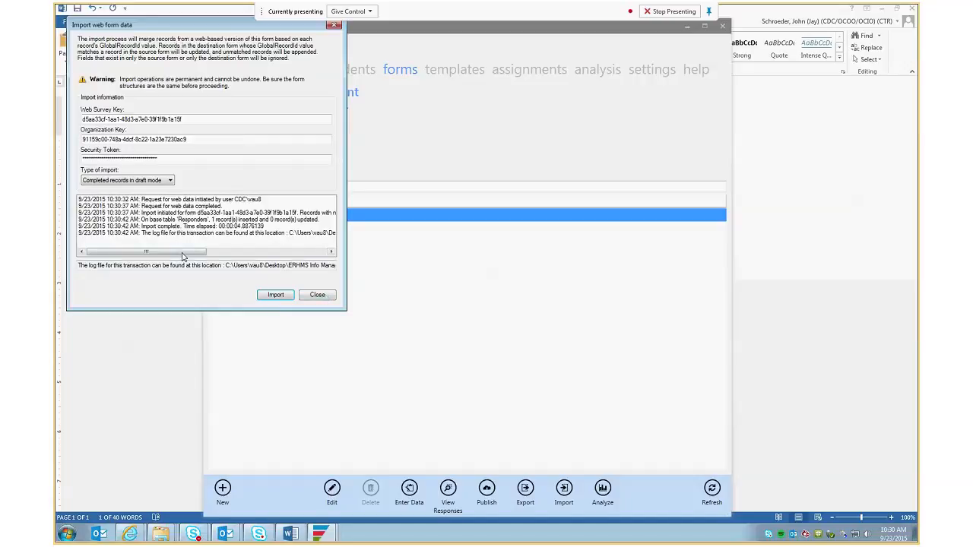
Close the Import web form data window after one record is inserted into Responders
click(322, 300)
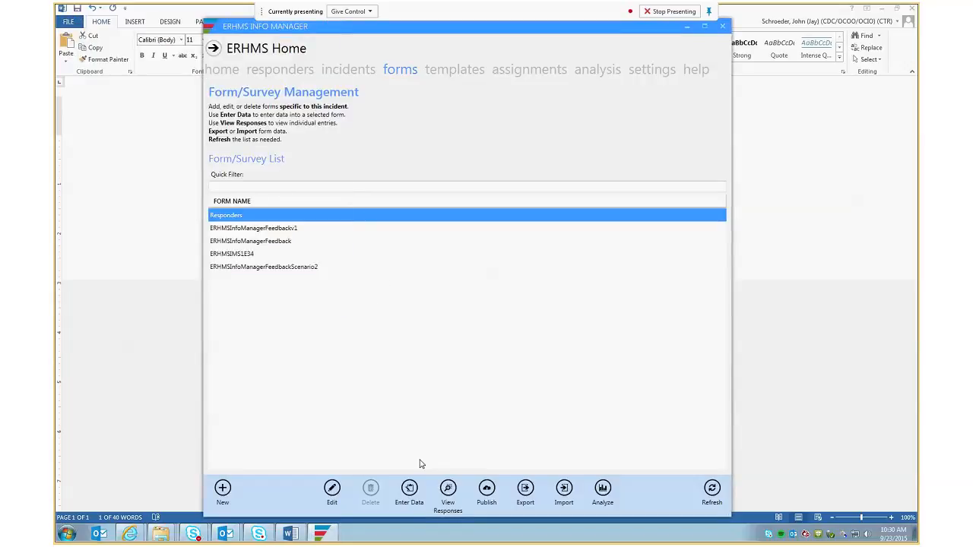
click(449, 493)
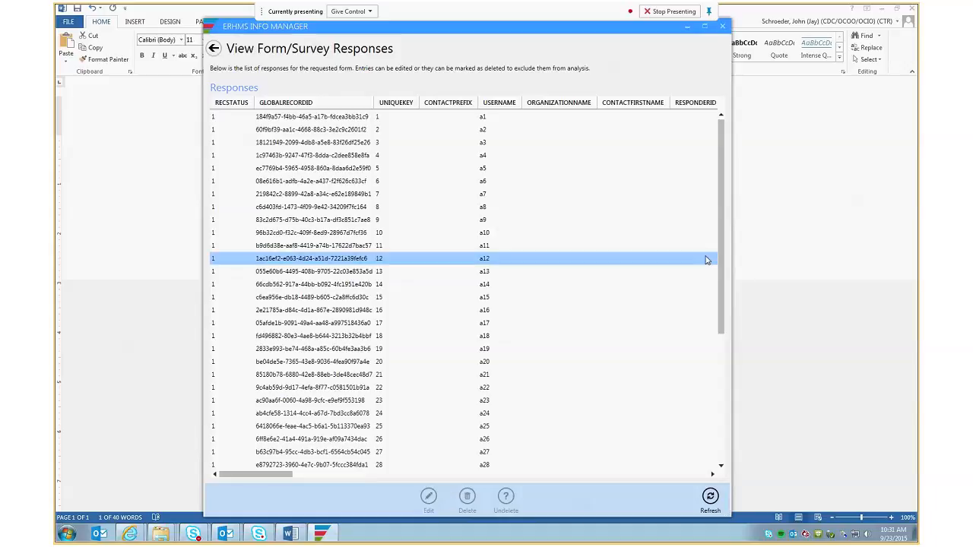
drag(722, 237, 732, 365)
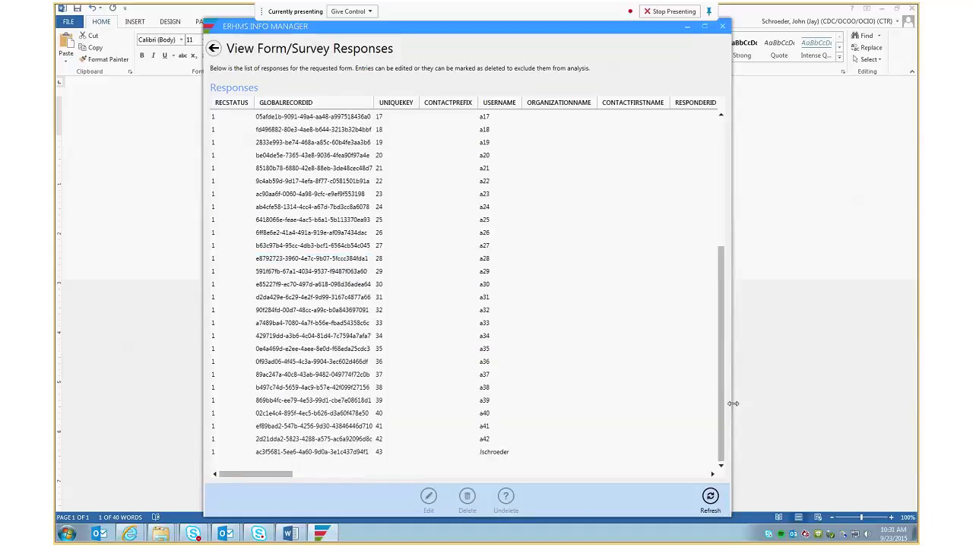
click(213, 48)
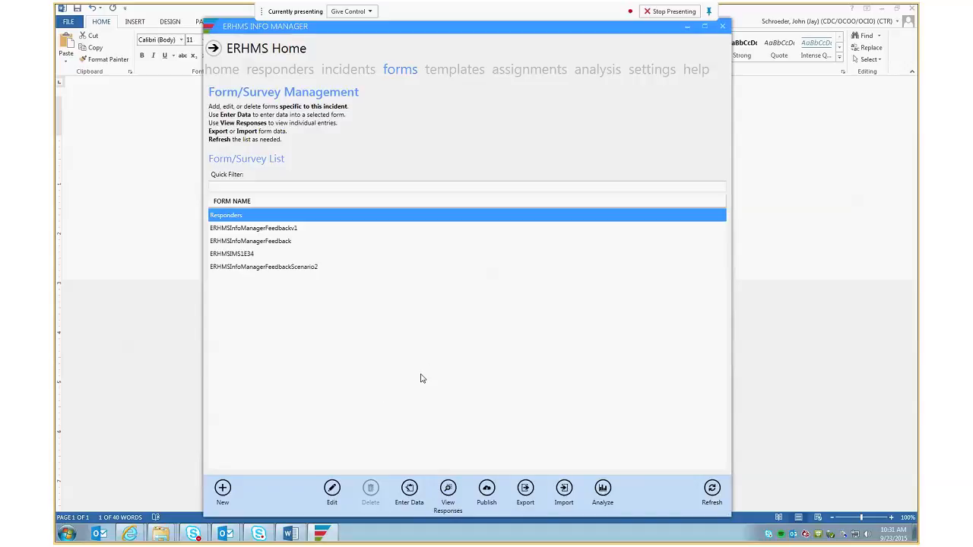
click(712, 494)
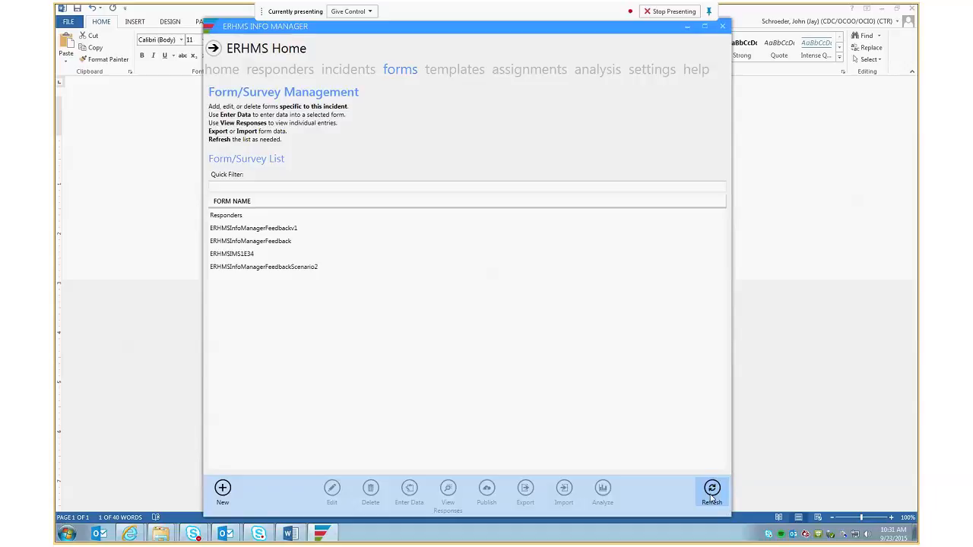
click(212, 215)
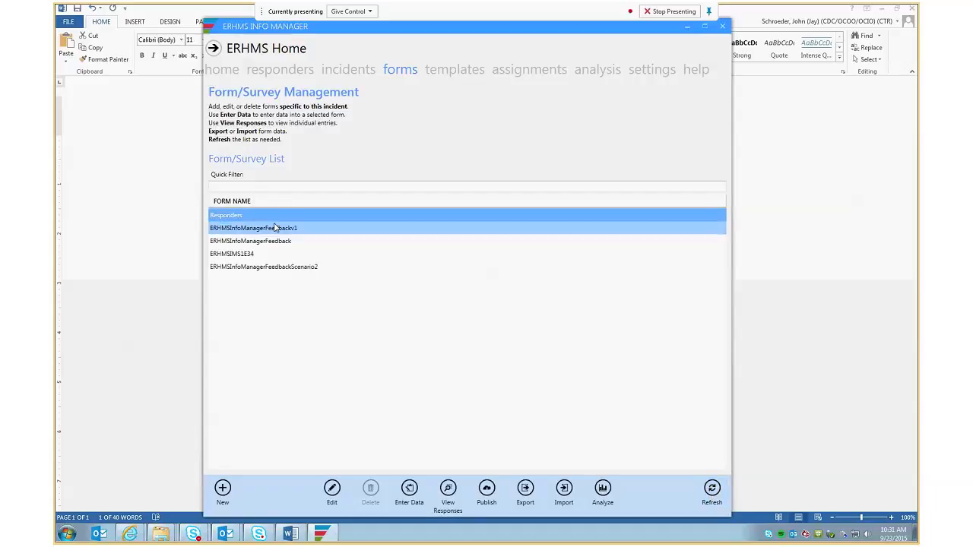
click(450, 496)
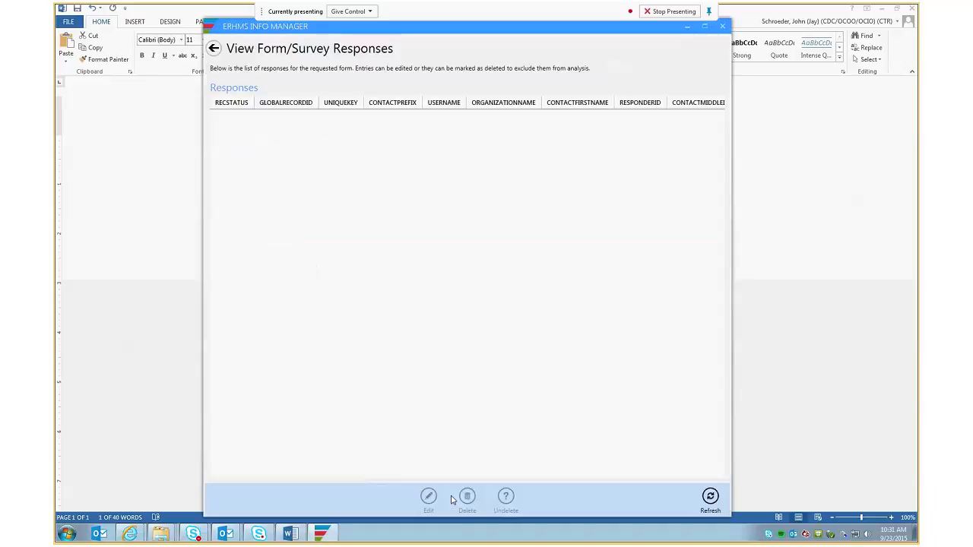
drag(721, 176, 679, 362)
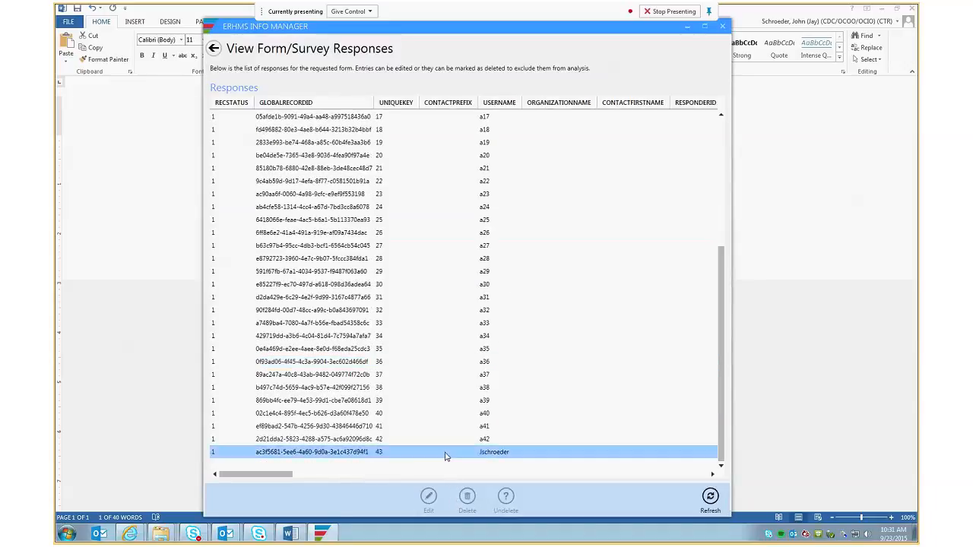
click(498, 453)
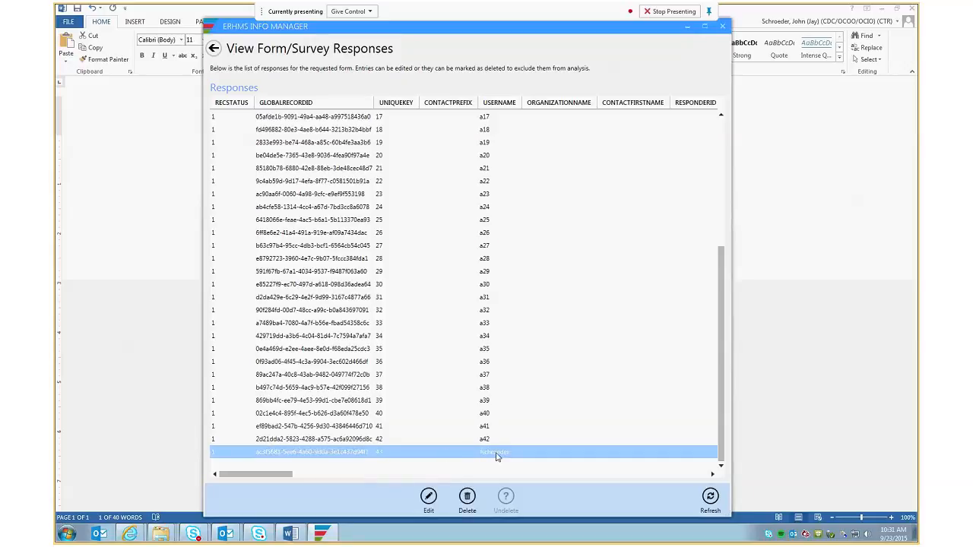
drag(288, 474, 487, 479)
click(770, 289)
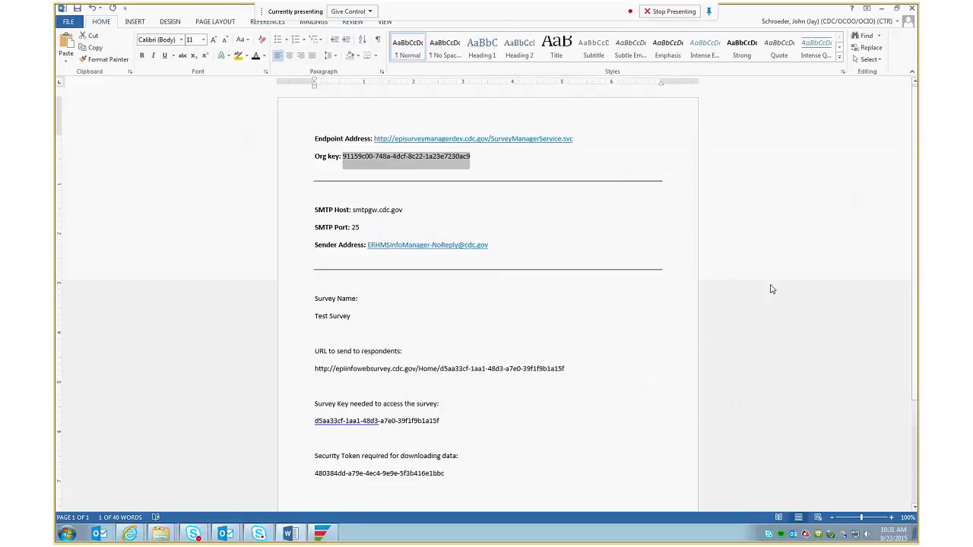
click(322, 533)
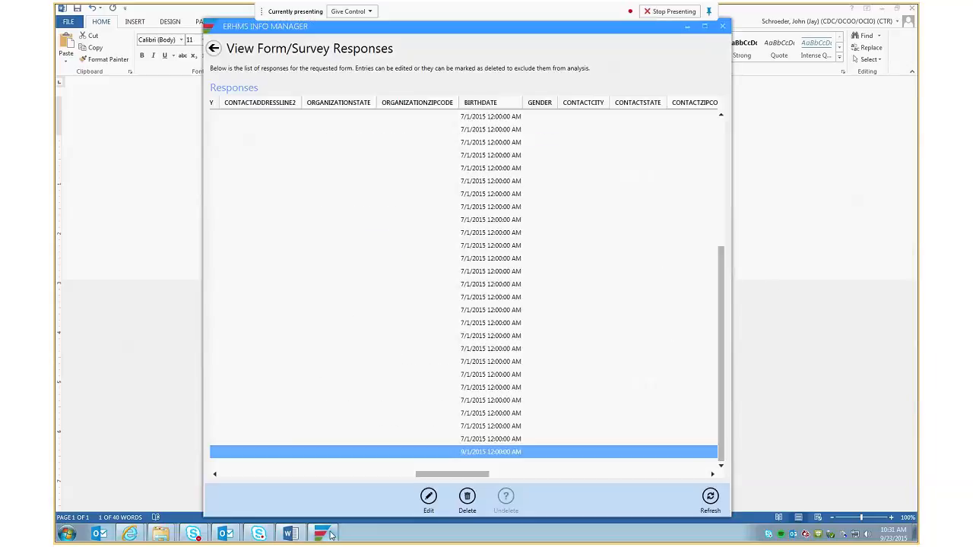
drag(441, 481, 263, 472)
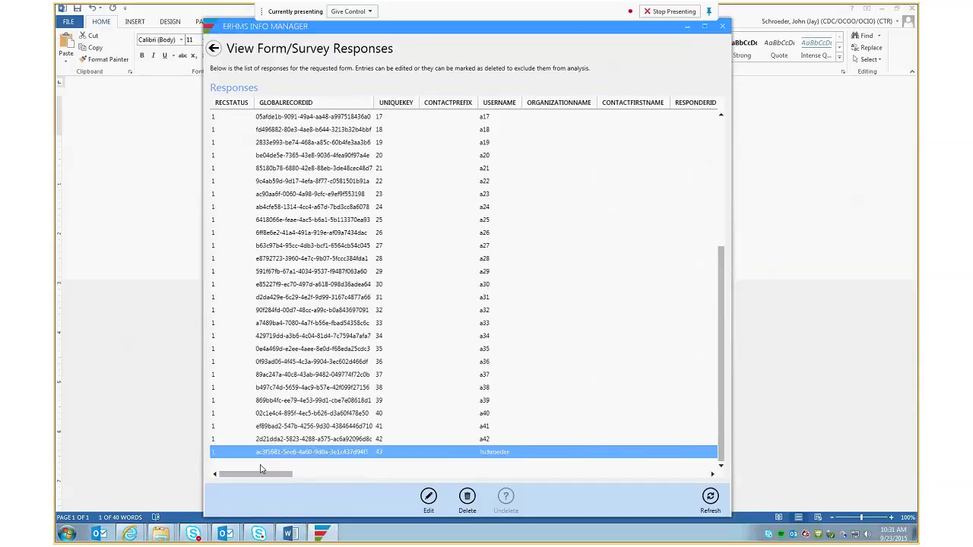
click(215, 49)
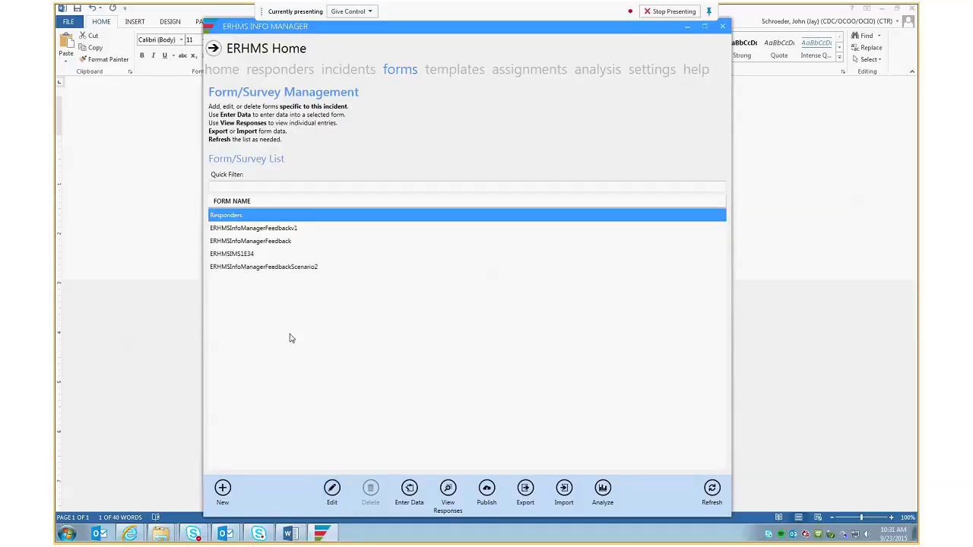
Open settings and select the Organization Web Survey Key on the Organization tab
click(653, 70)
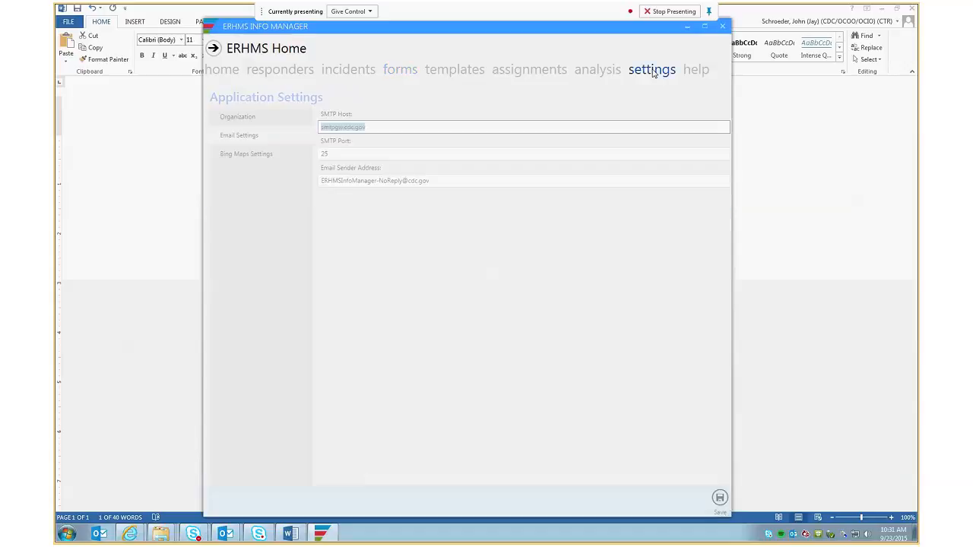
click(241, 117)
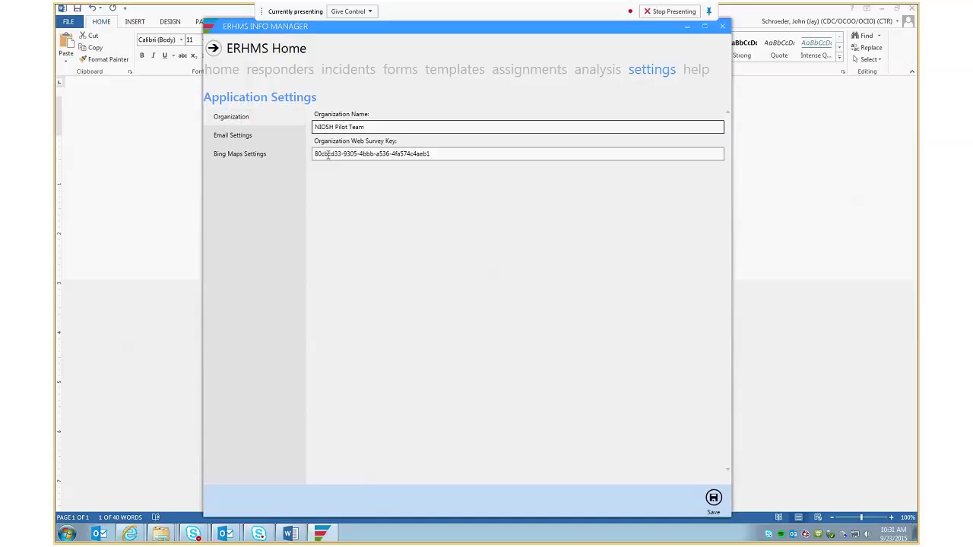
click(438, 154)
drag(438, 154, 316, 158)
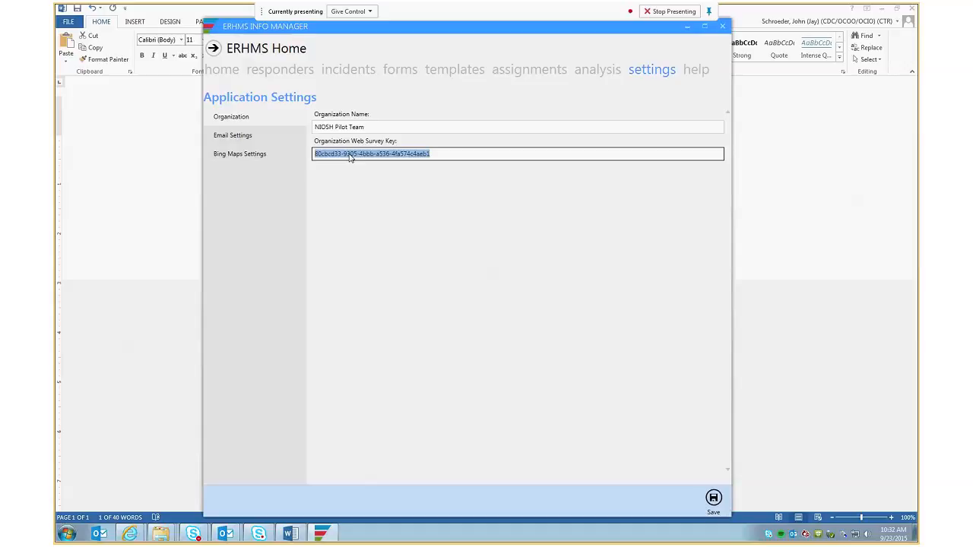
Compare the email settings with the Word notes, then go to Form/Survey Assignments
click(252, 139)
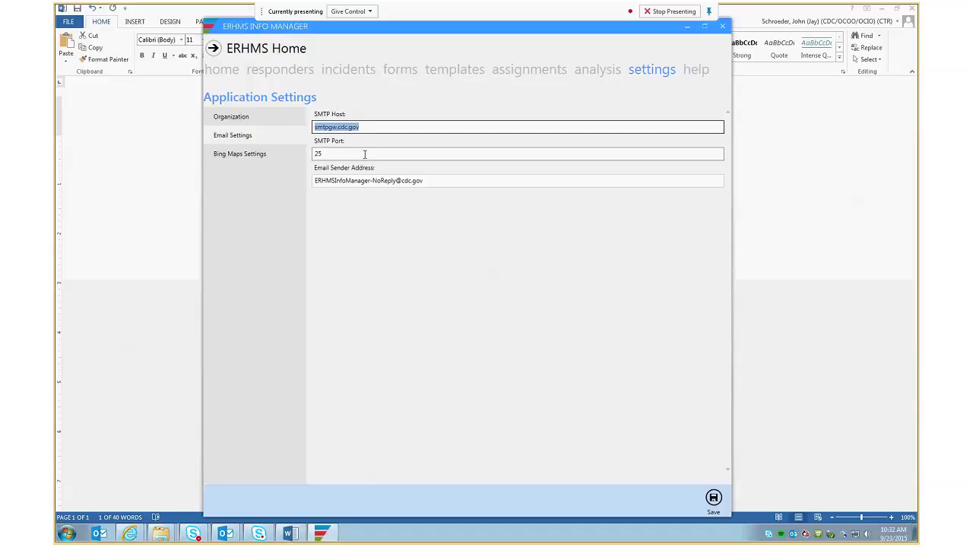
click(199, 283)
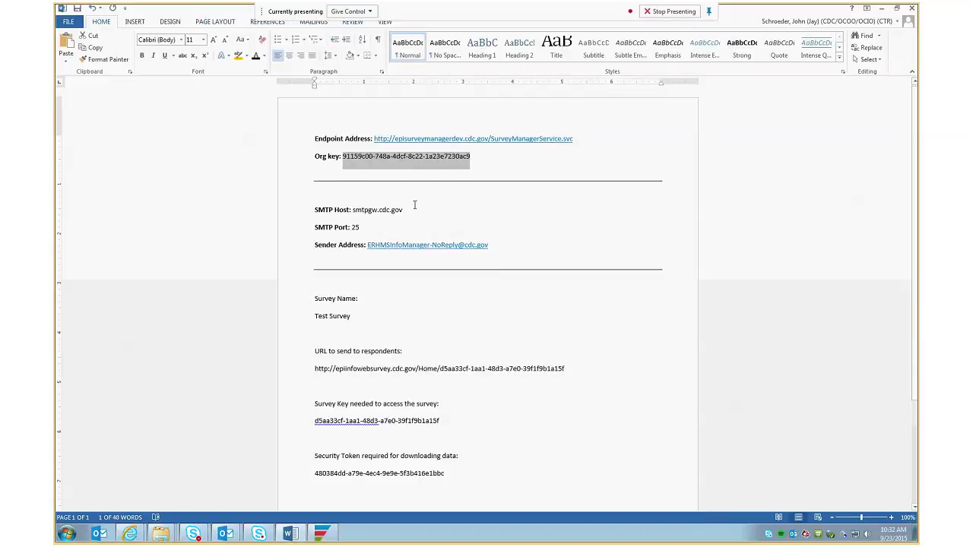
click(413, 215)
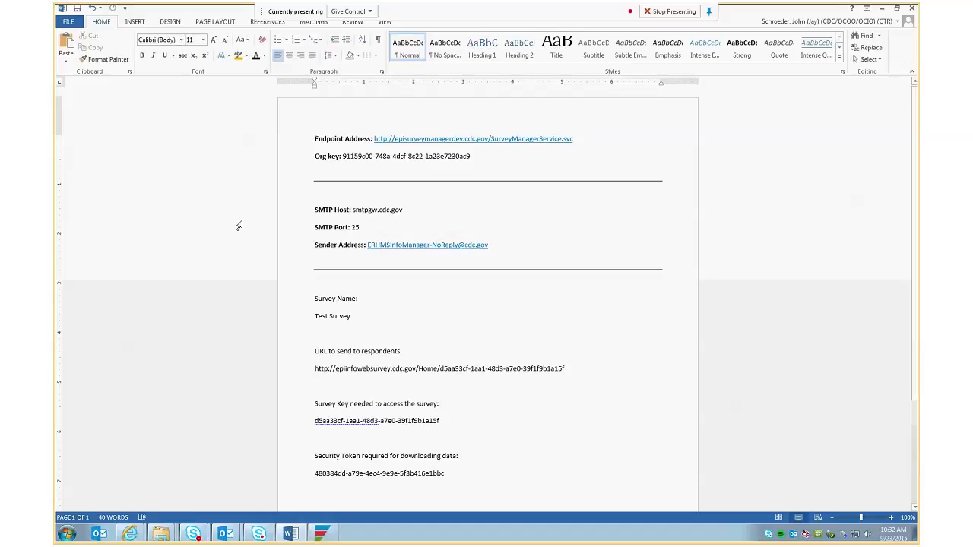
key(alt+Tab)
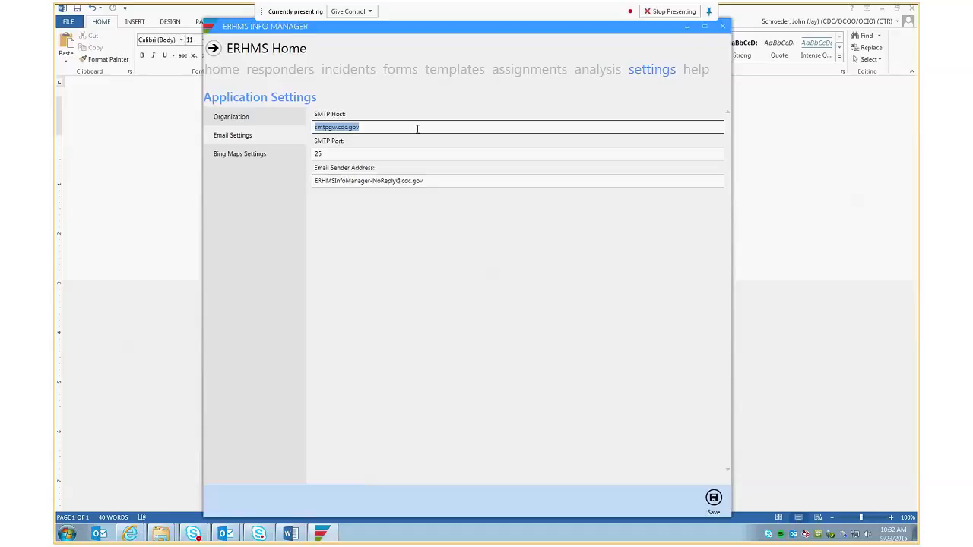
click(513, 79)
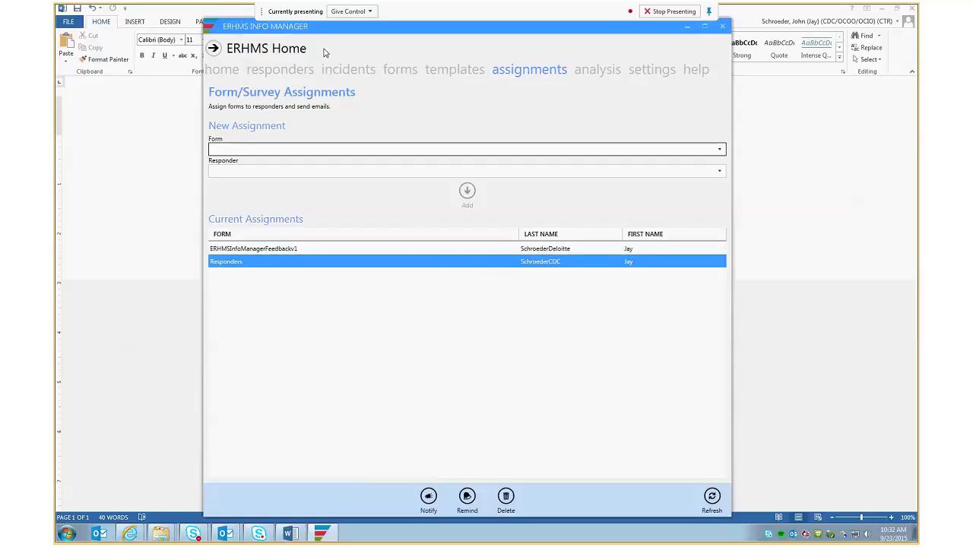
Go to the home page and bring up the Skype for Business meeting conversation window
click(221, 69)
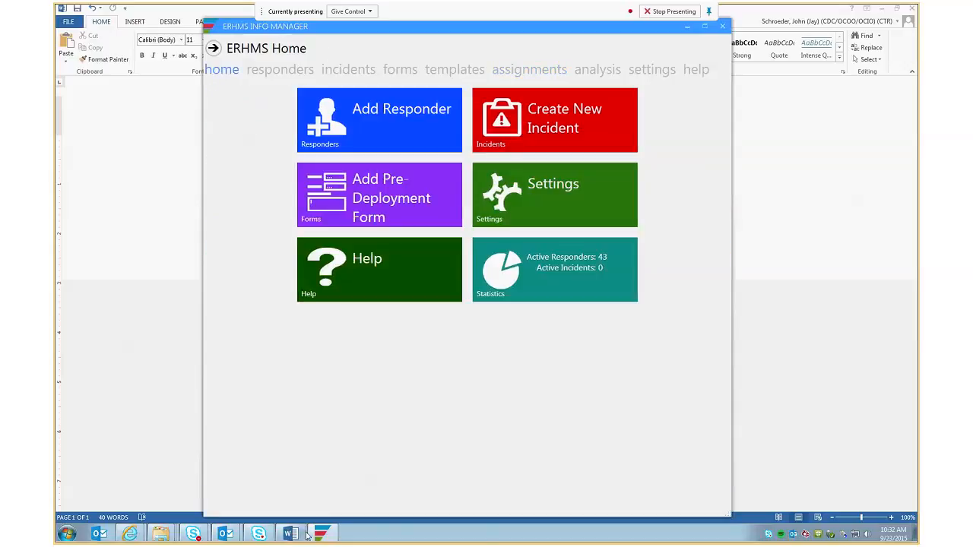
mouse_move(322, 534)
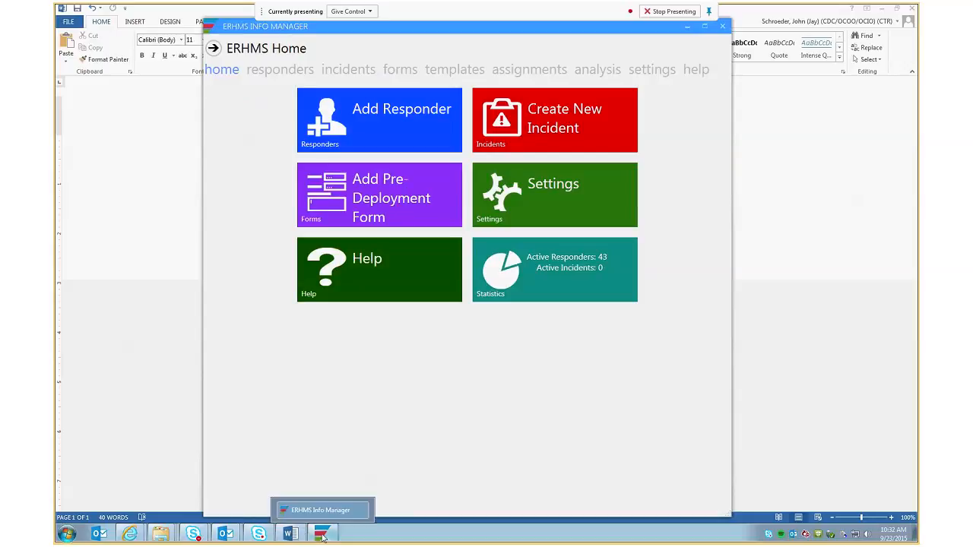
click(195, 536)
click(199, 509)
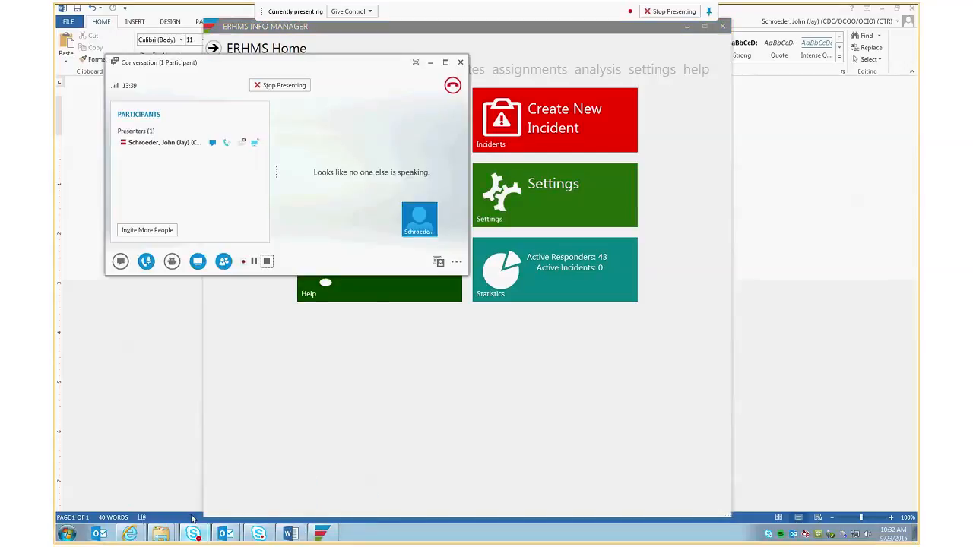